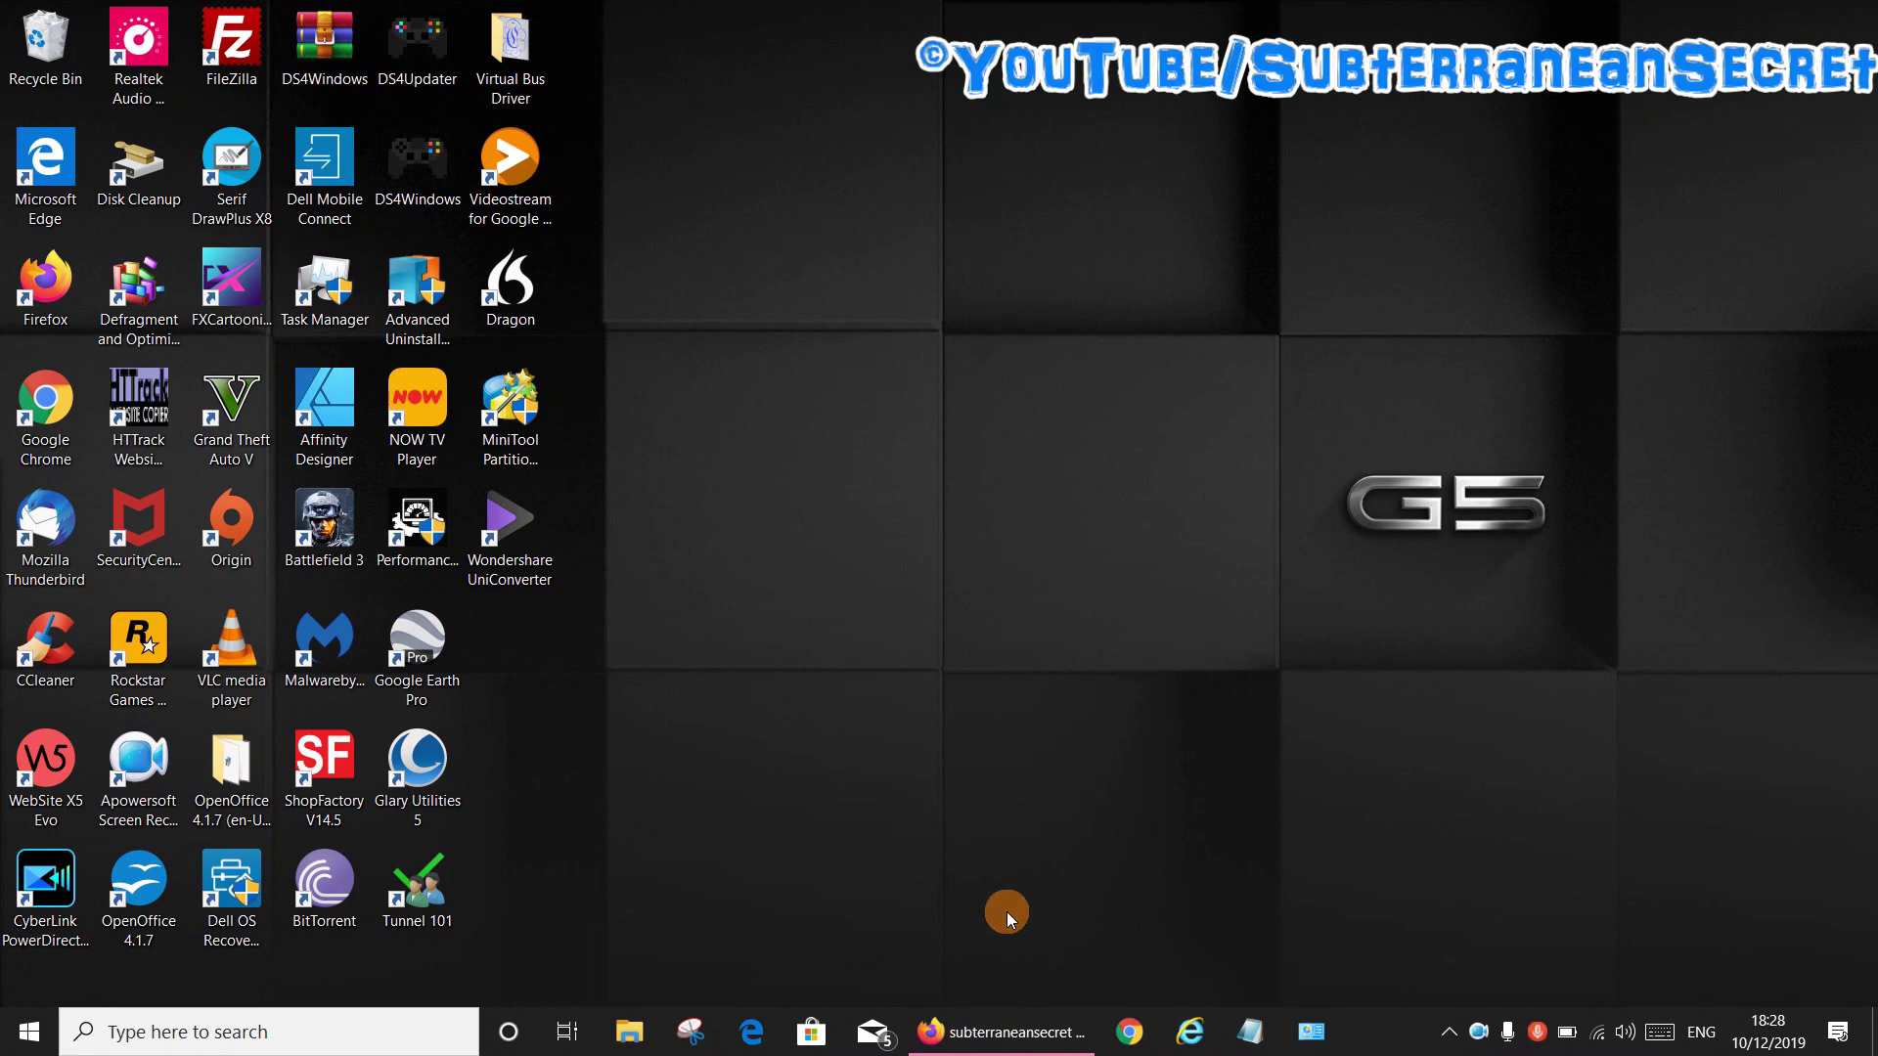
- Play the Fellowes PowerShred shredder review with its tab unmuted, then return to the subterraneansecret channel page
click(983, 1025)
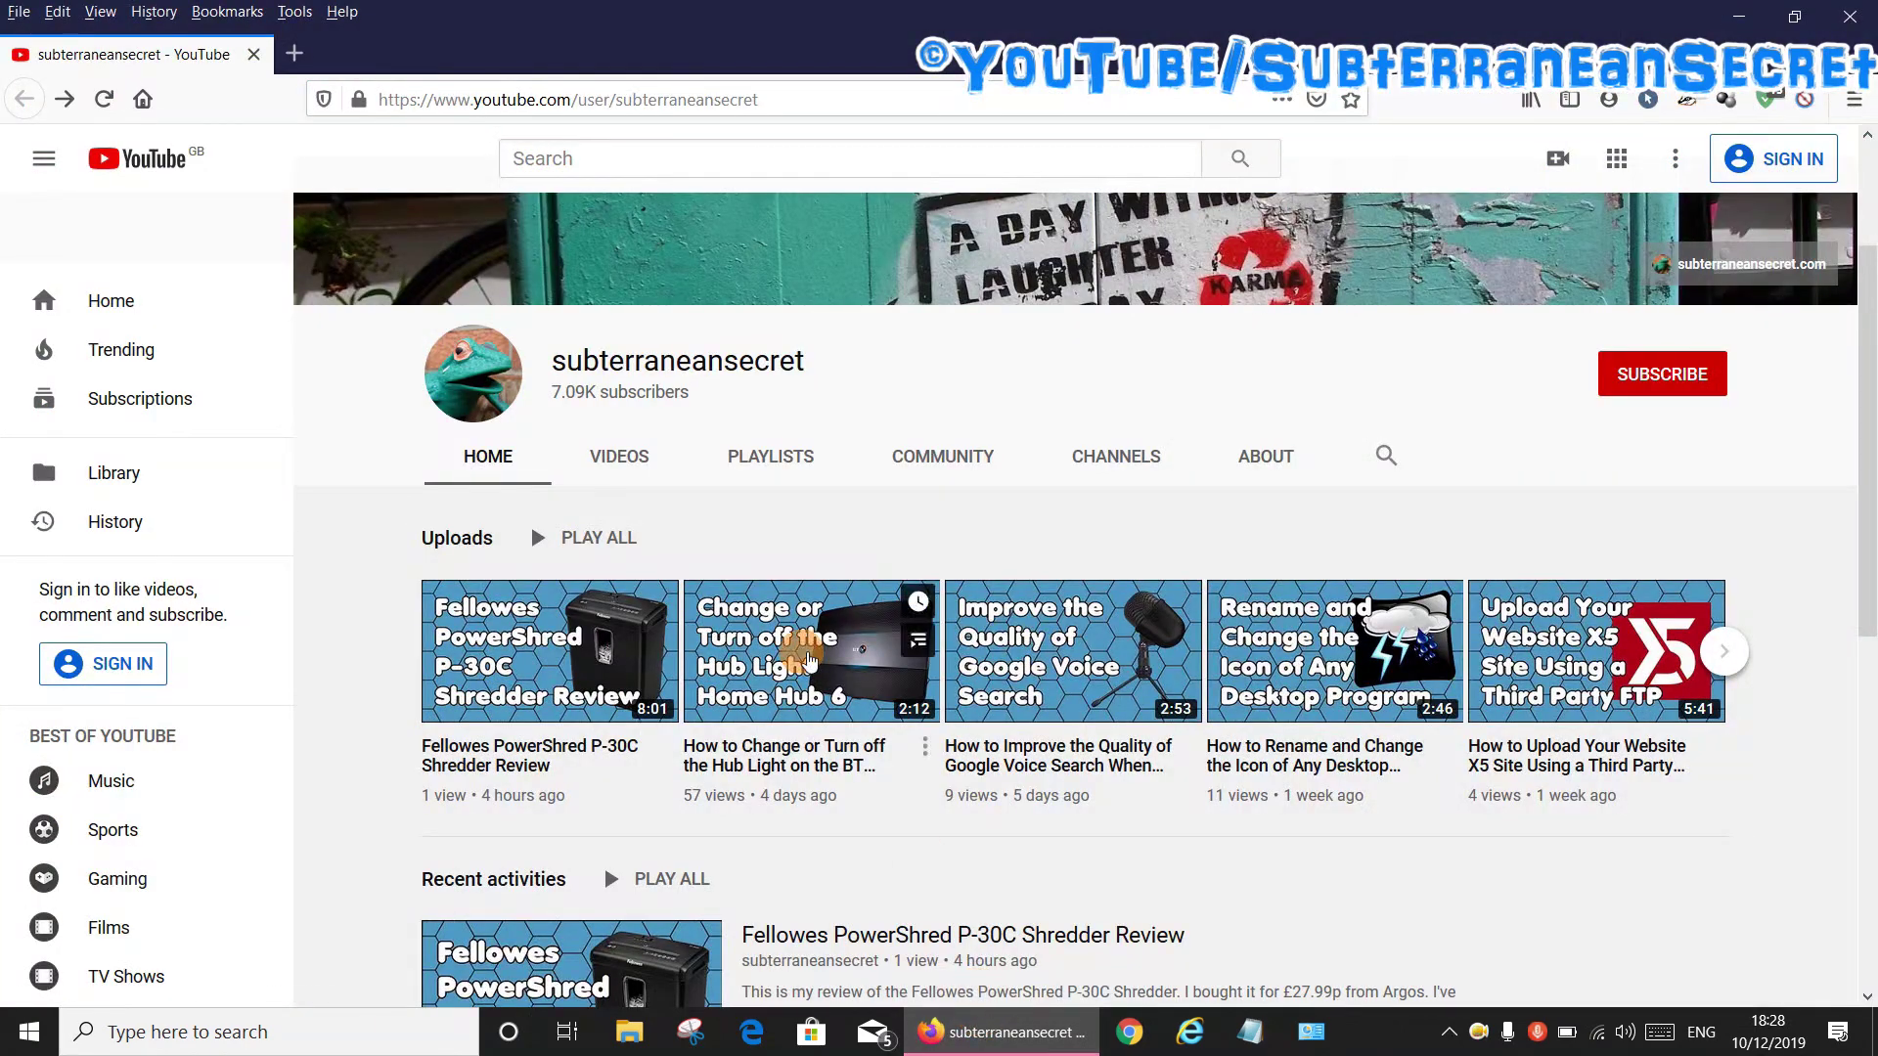
click(512, 665)
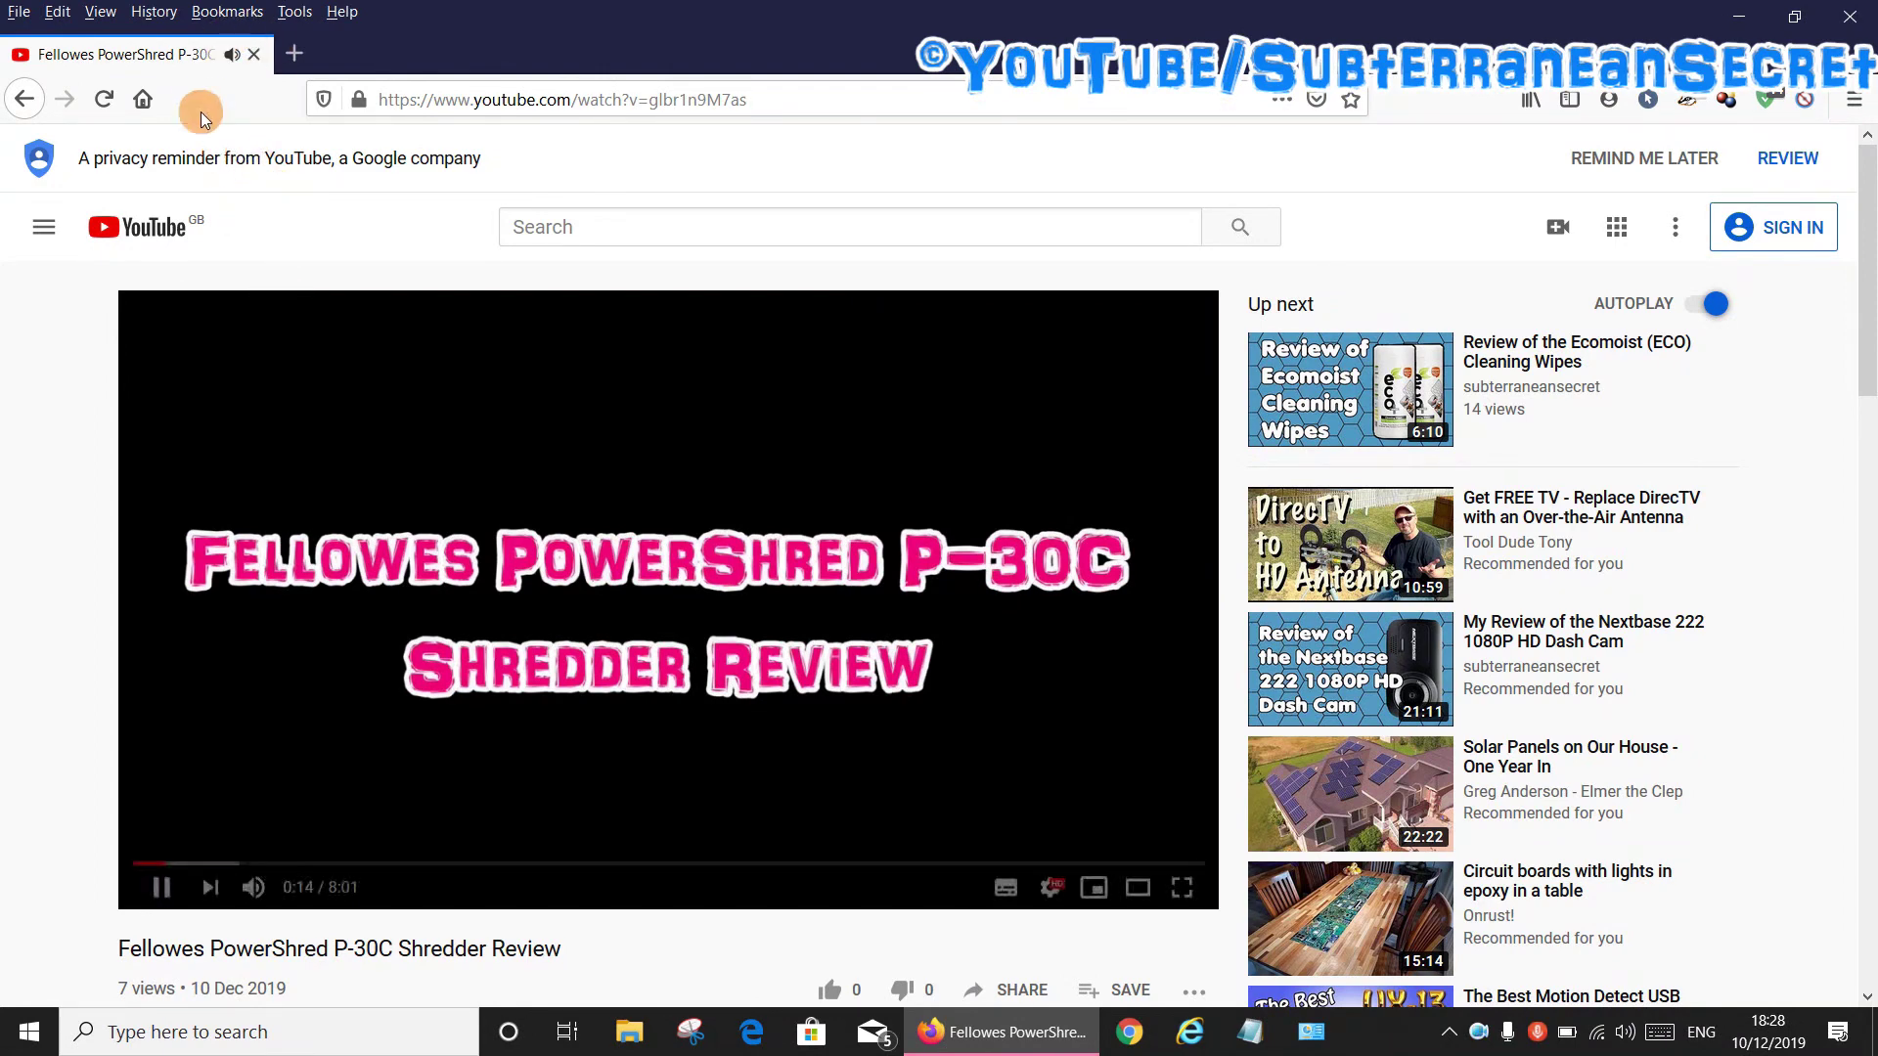
click(232, 54)
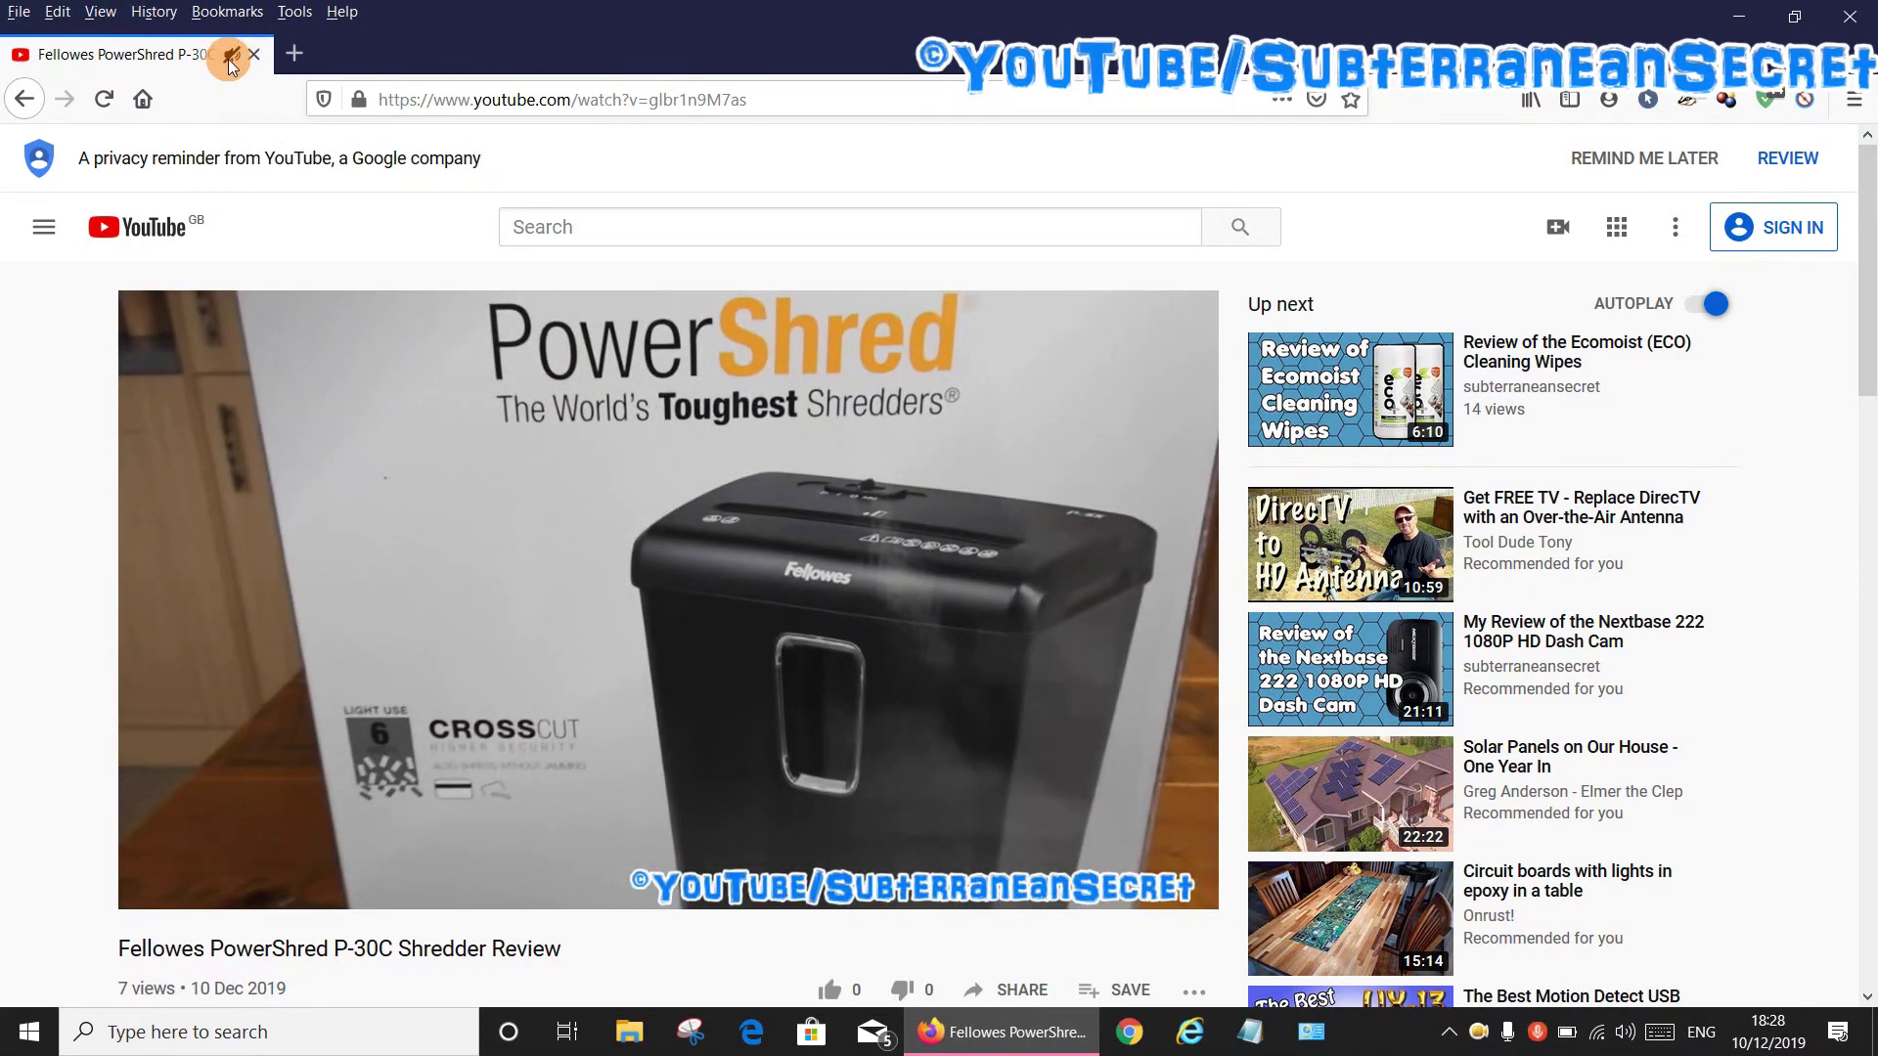
click(229, 57)
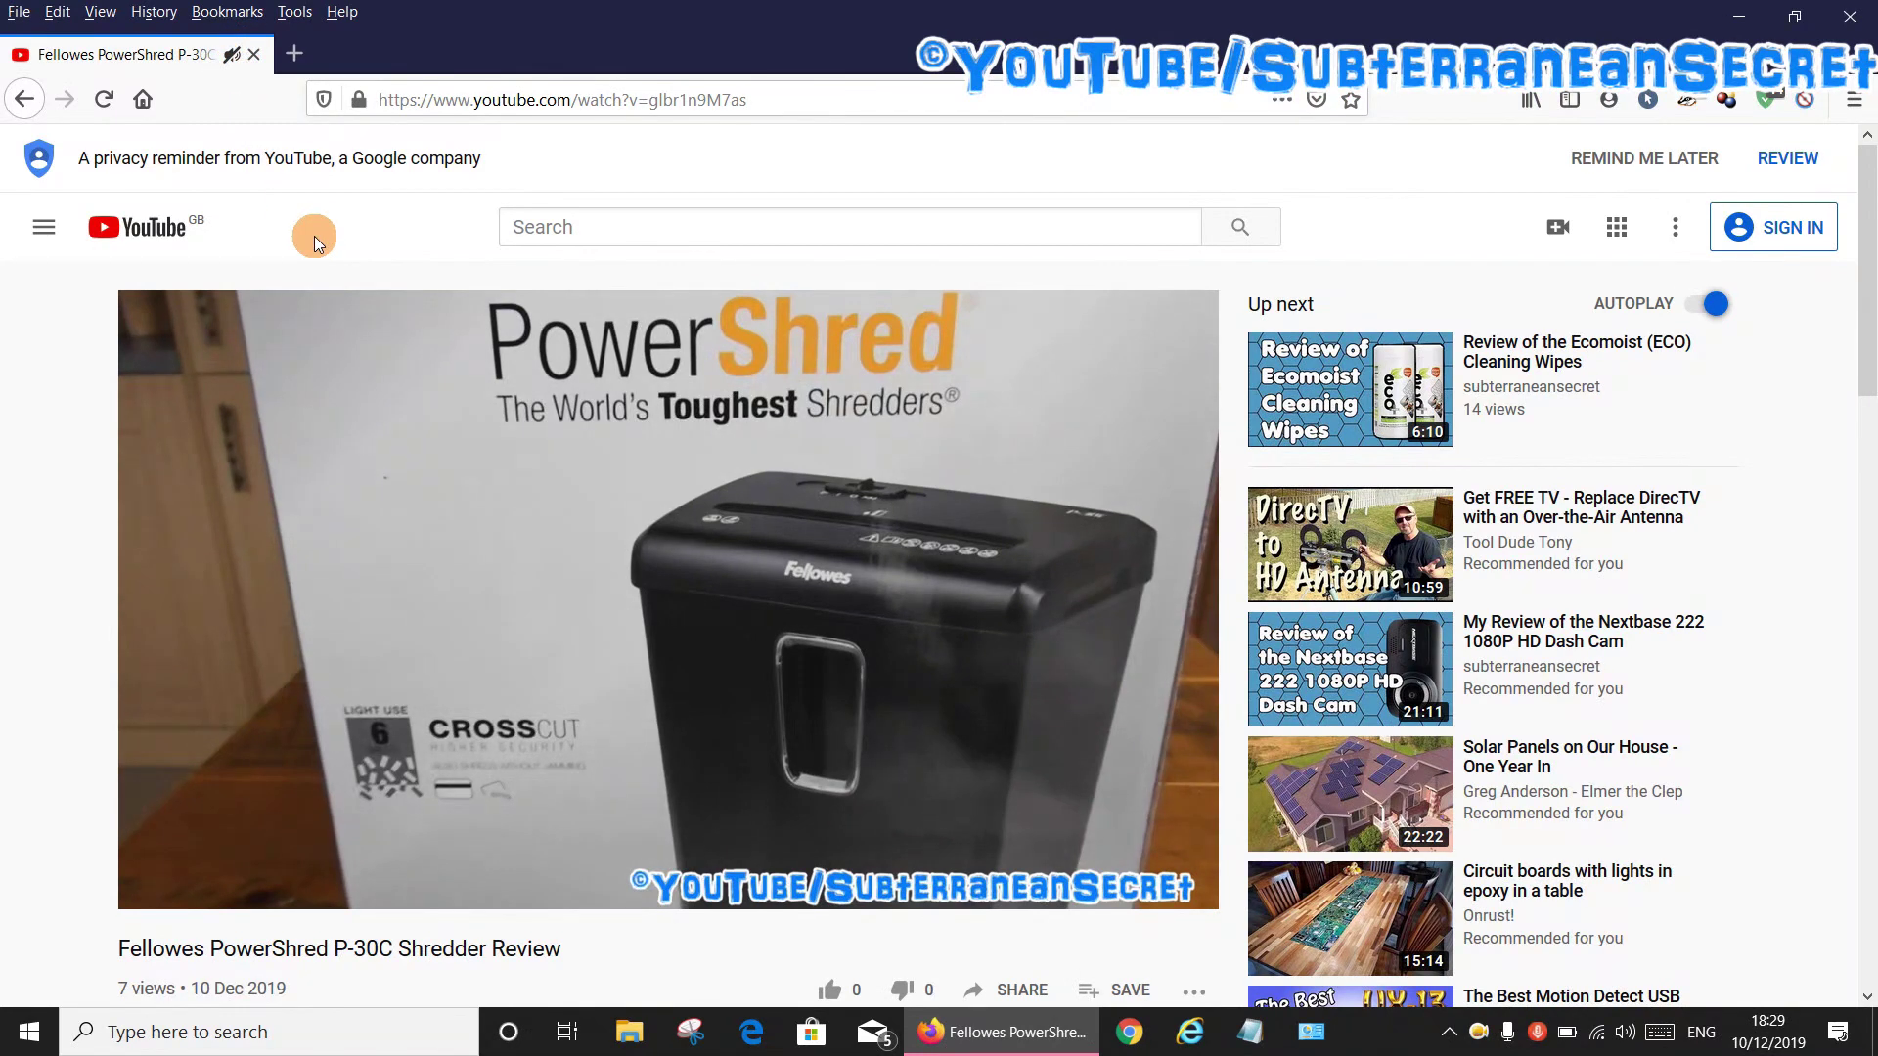
click(228, 56)
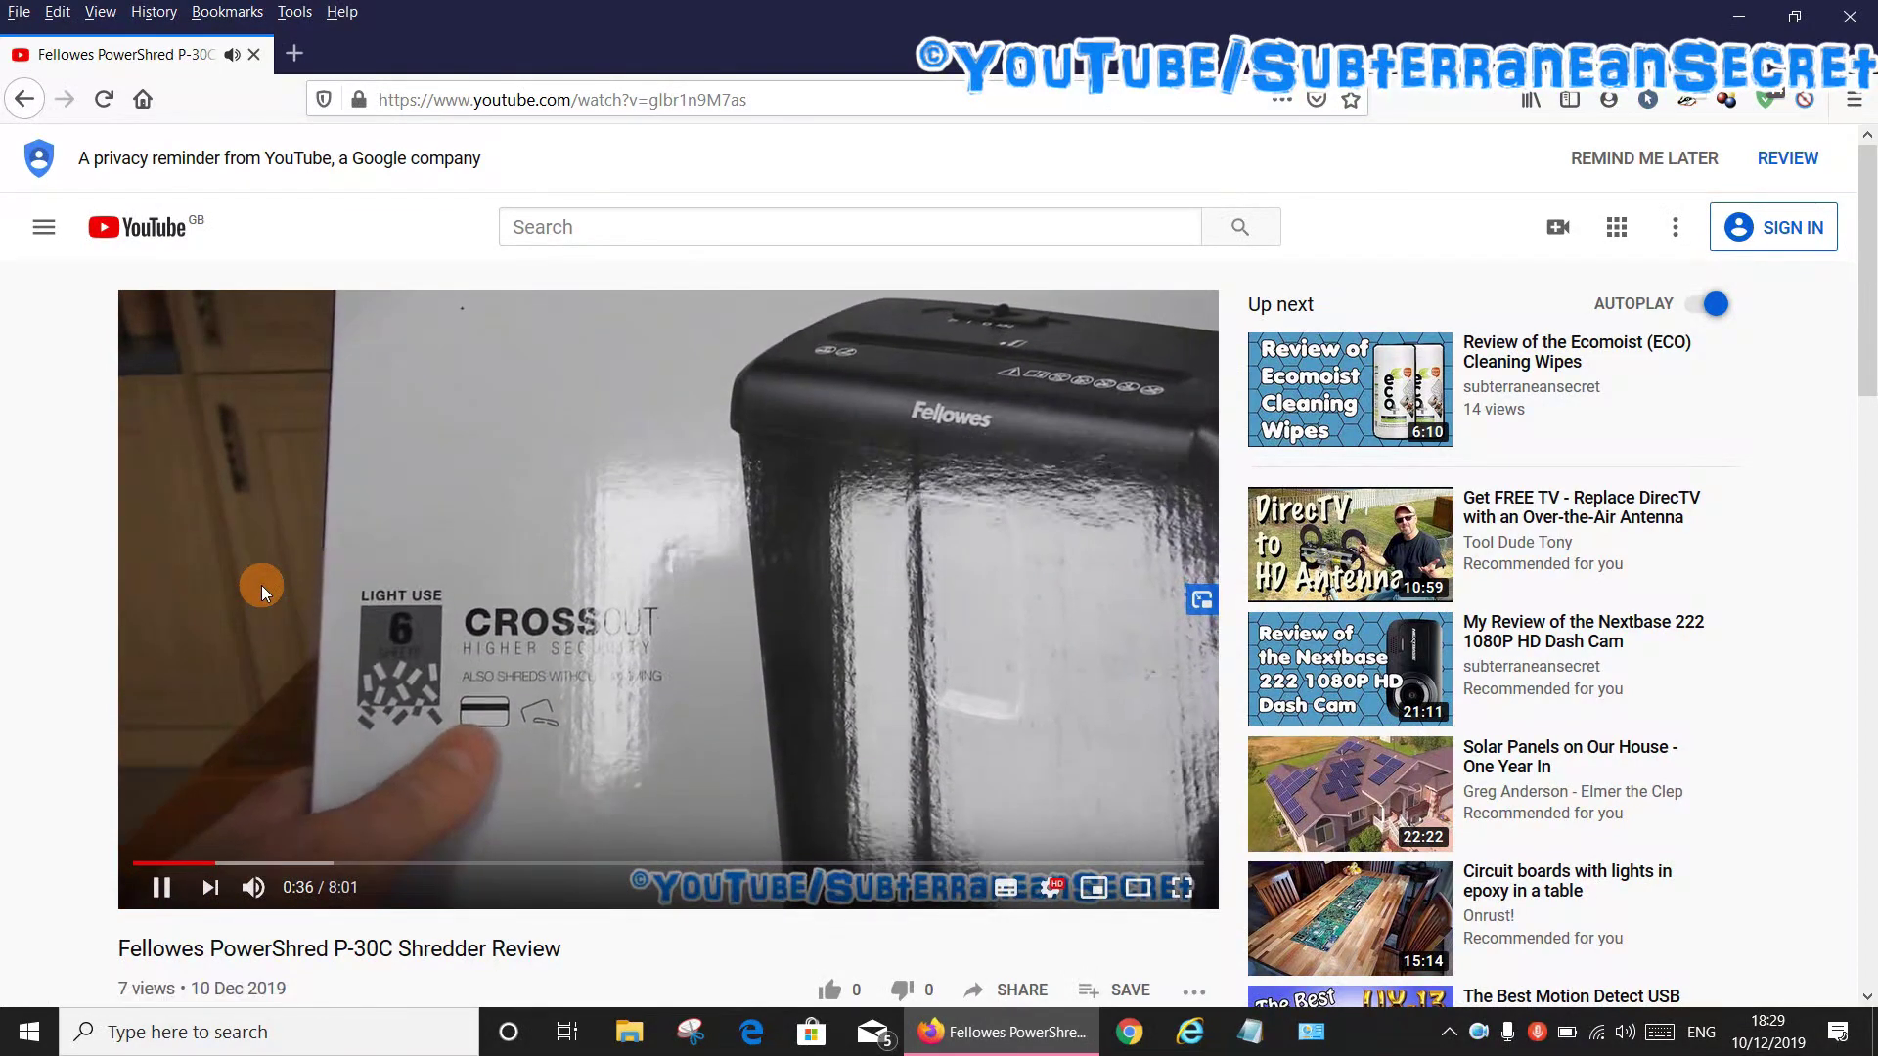
key(alt+Left)
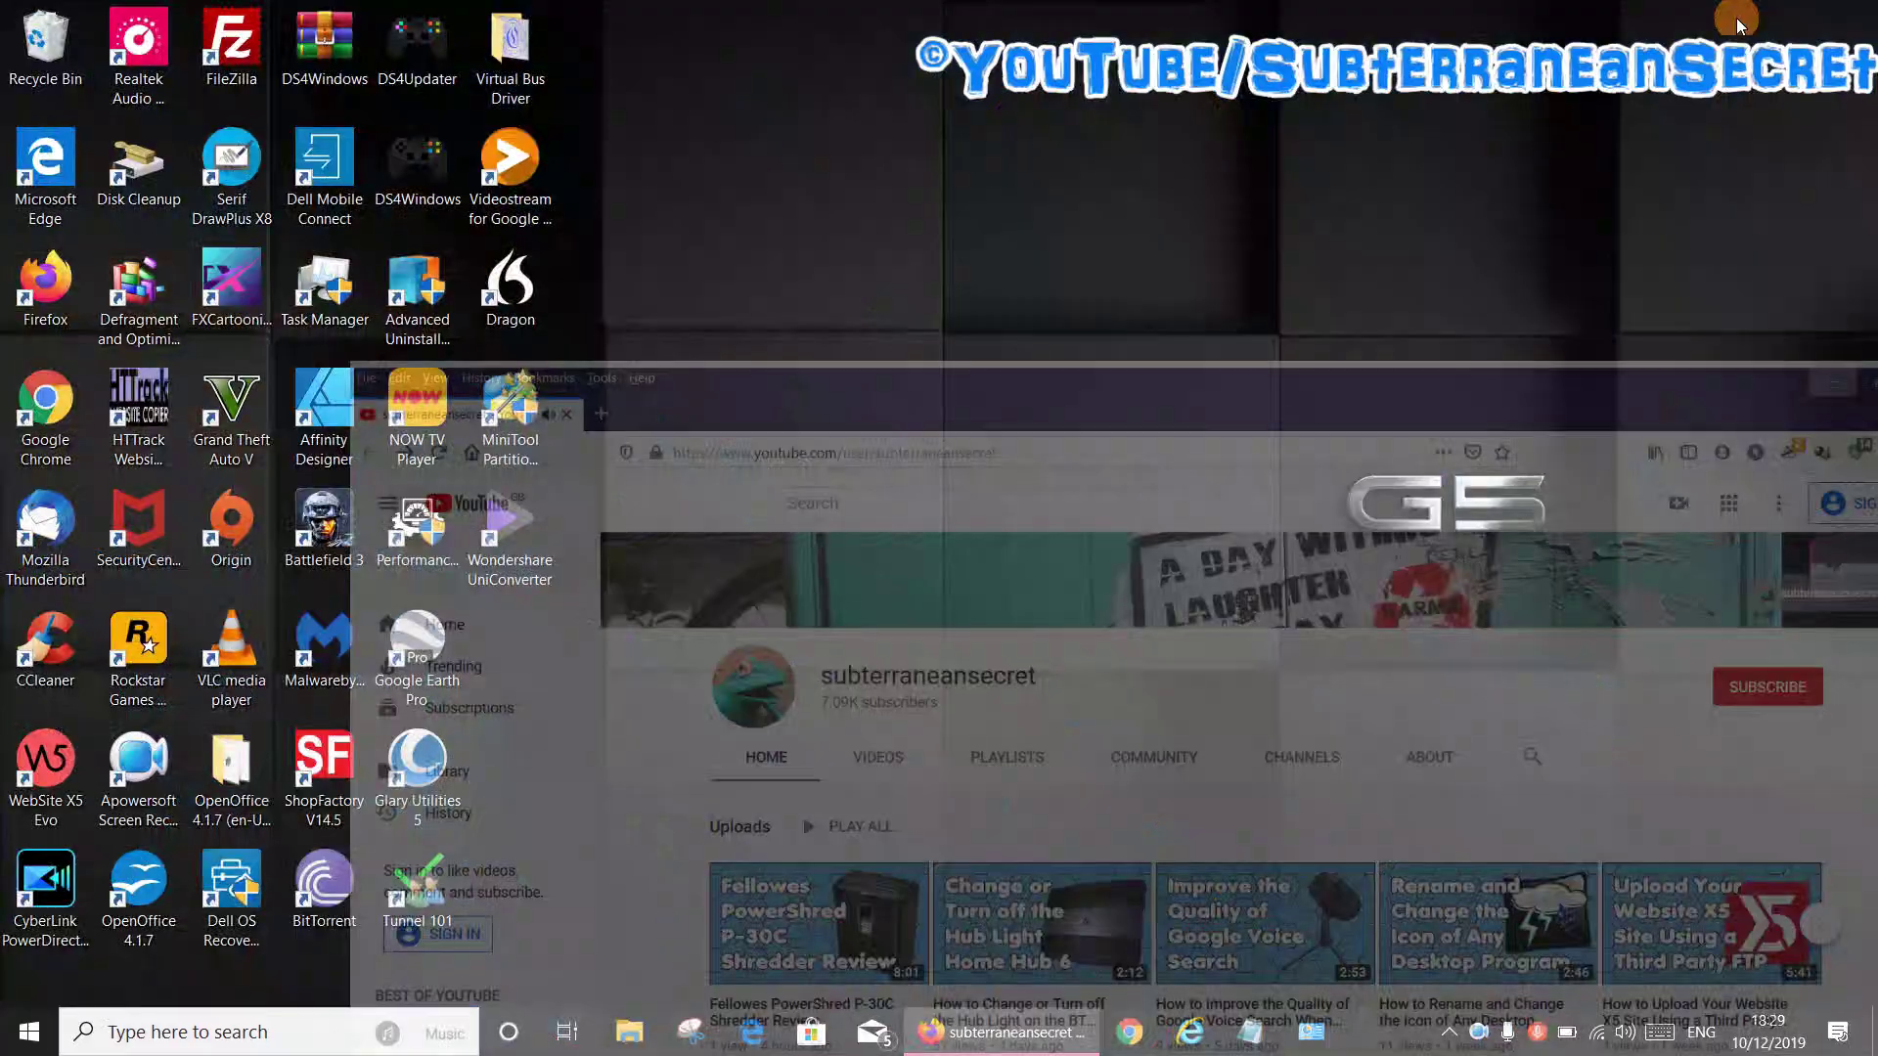
- Minimize Firefox and open the Volume Mixer from the tray speaker, centred on screen
click(1739, 16)
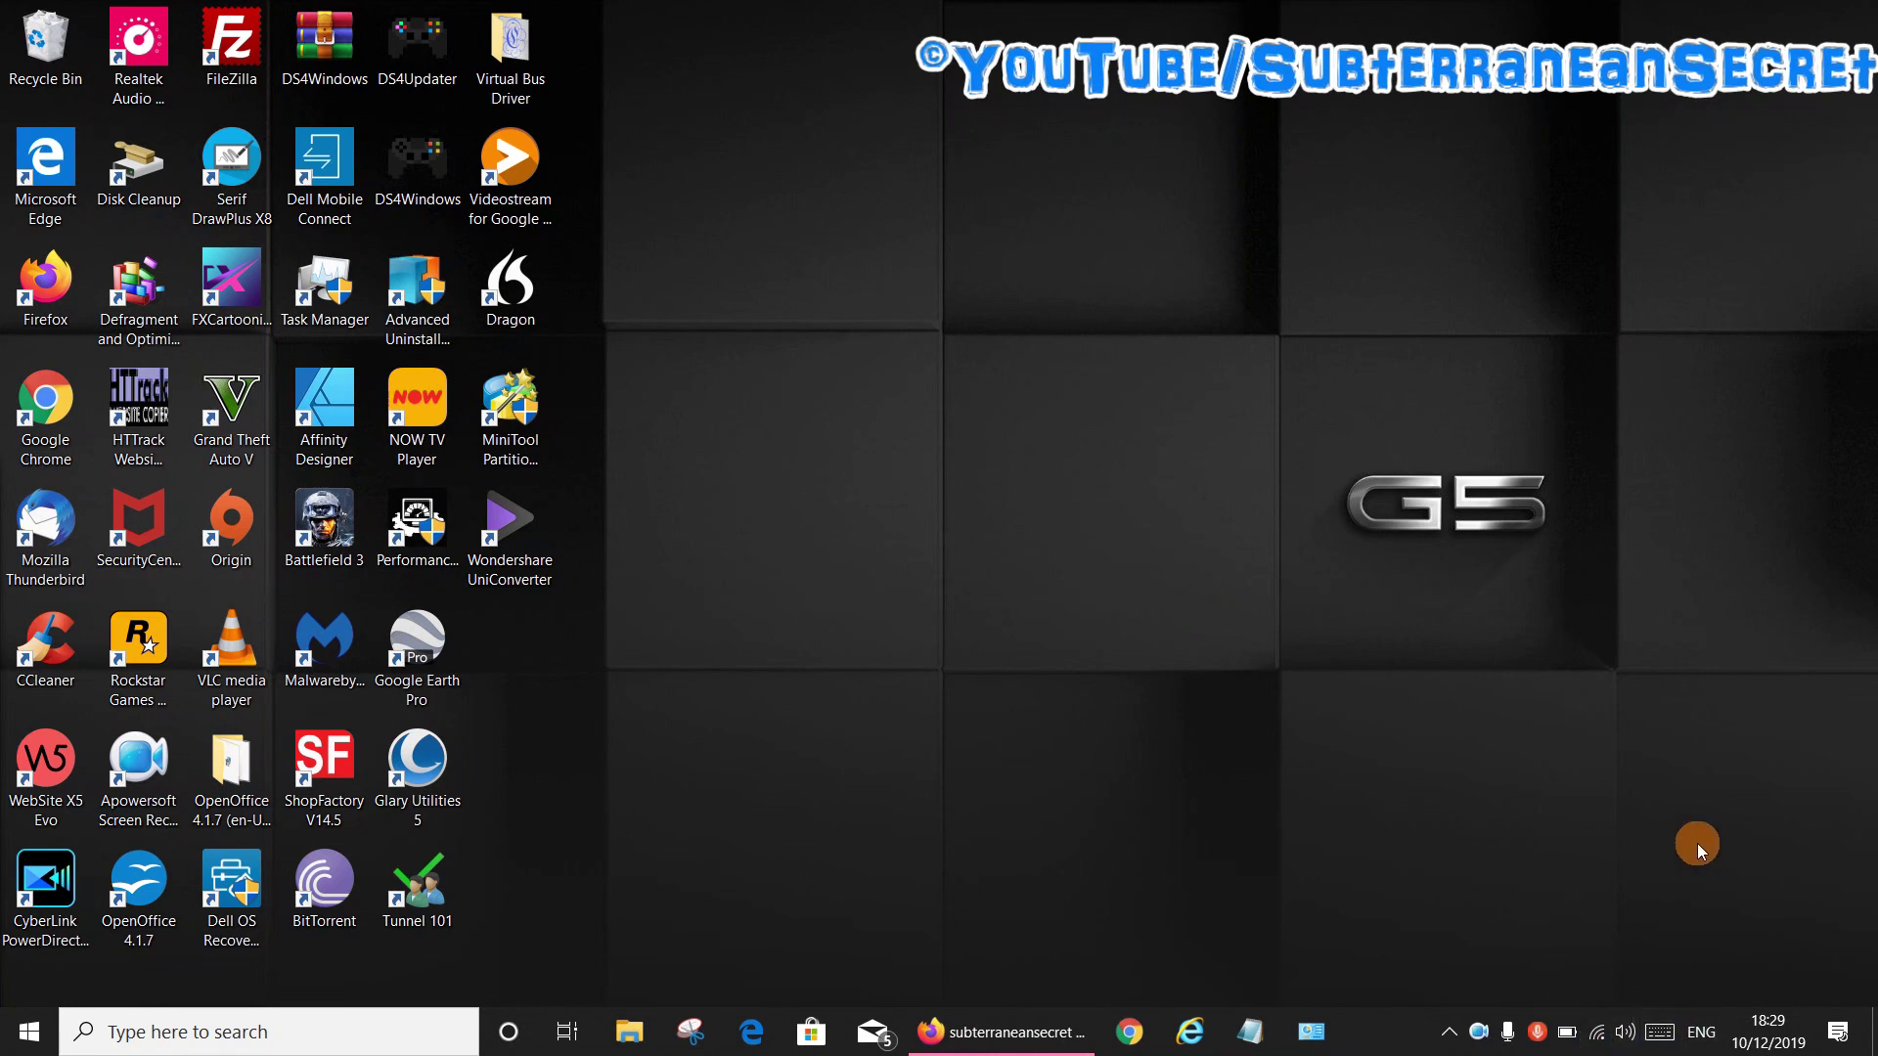
right_click(1629, 1033)
mouse_move(1652, 957)
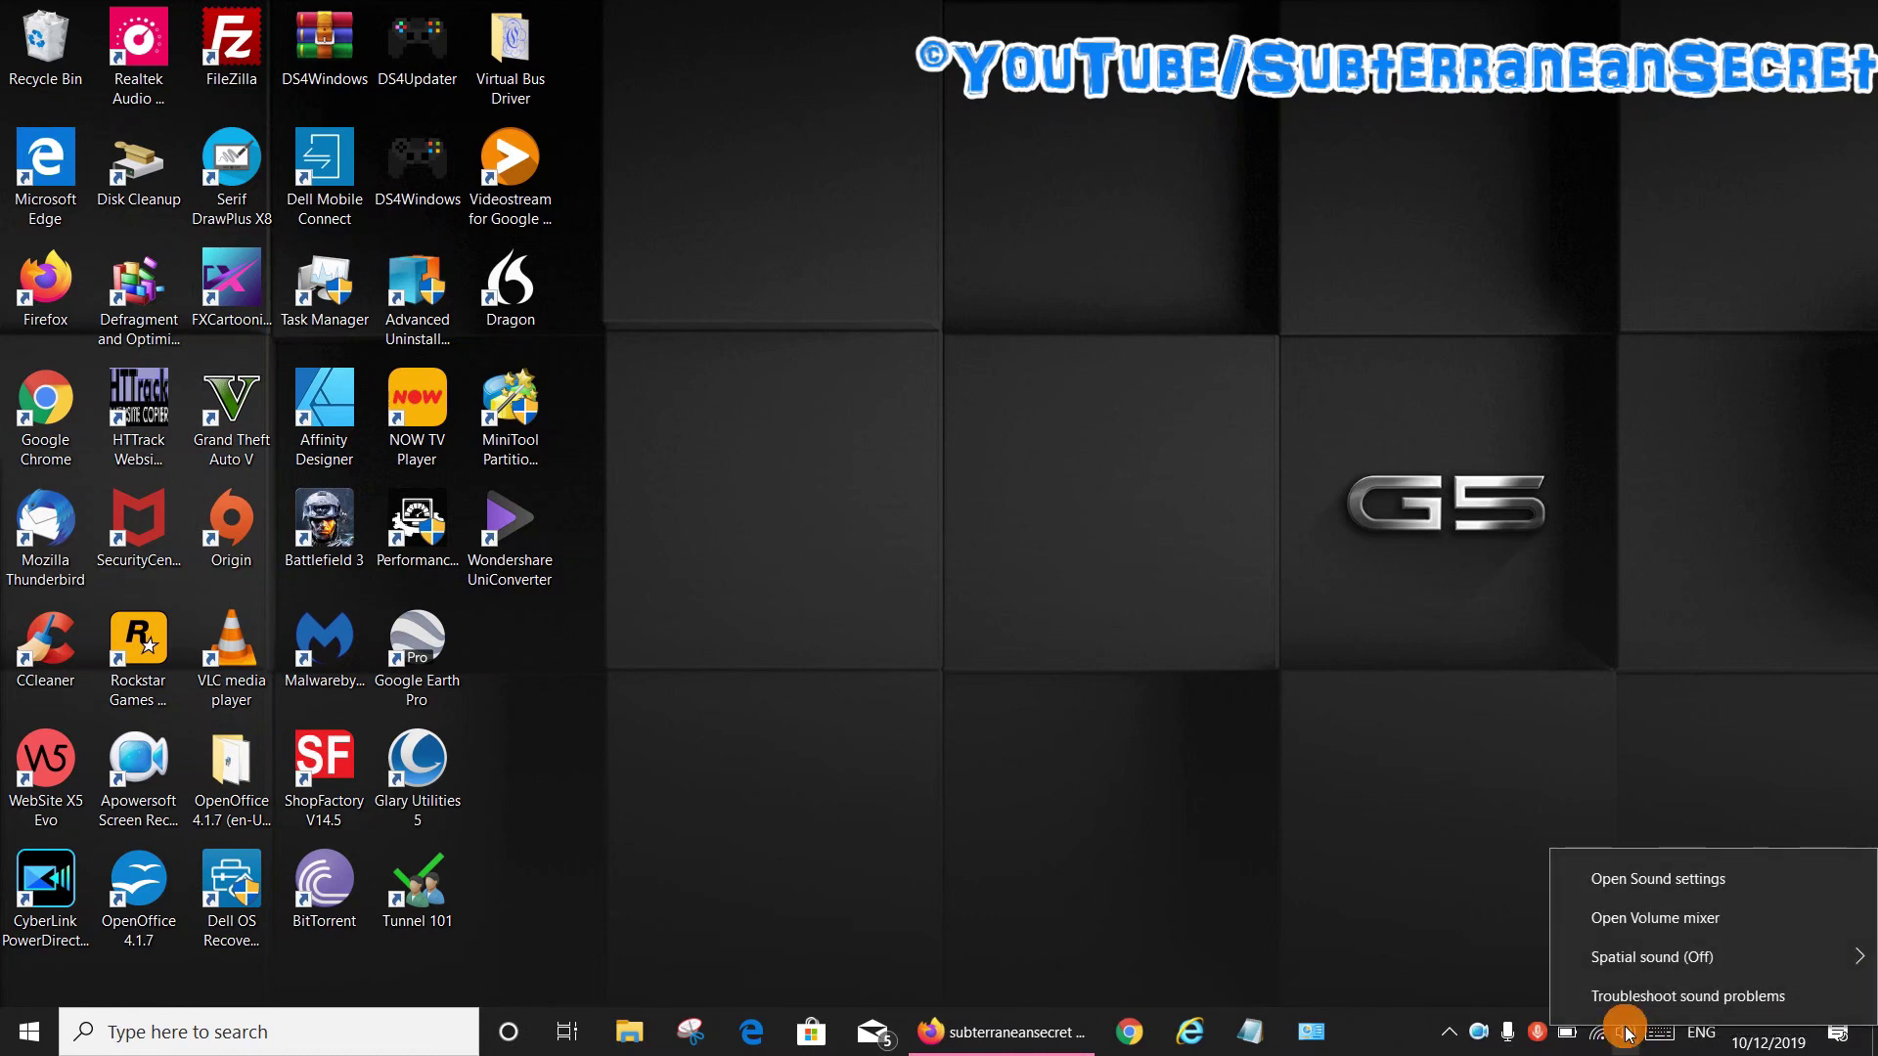
click(1640, 919)
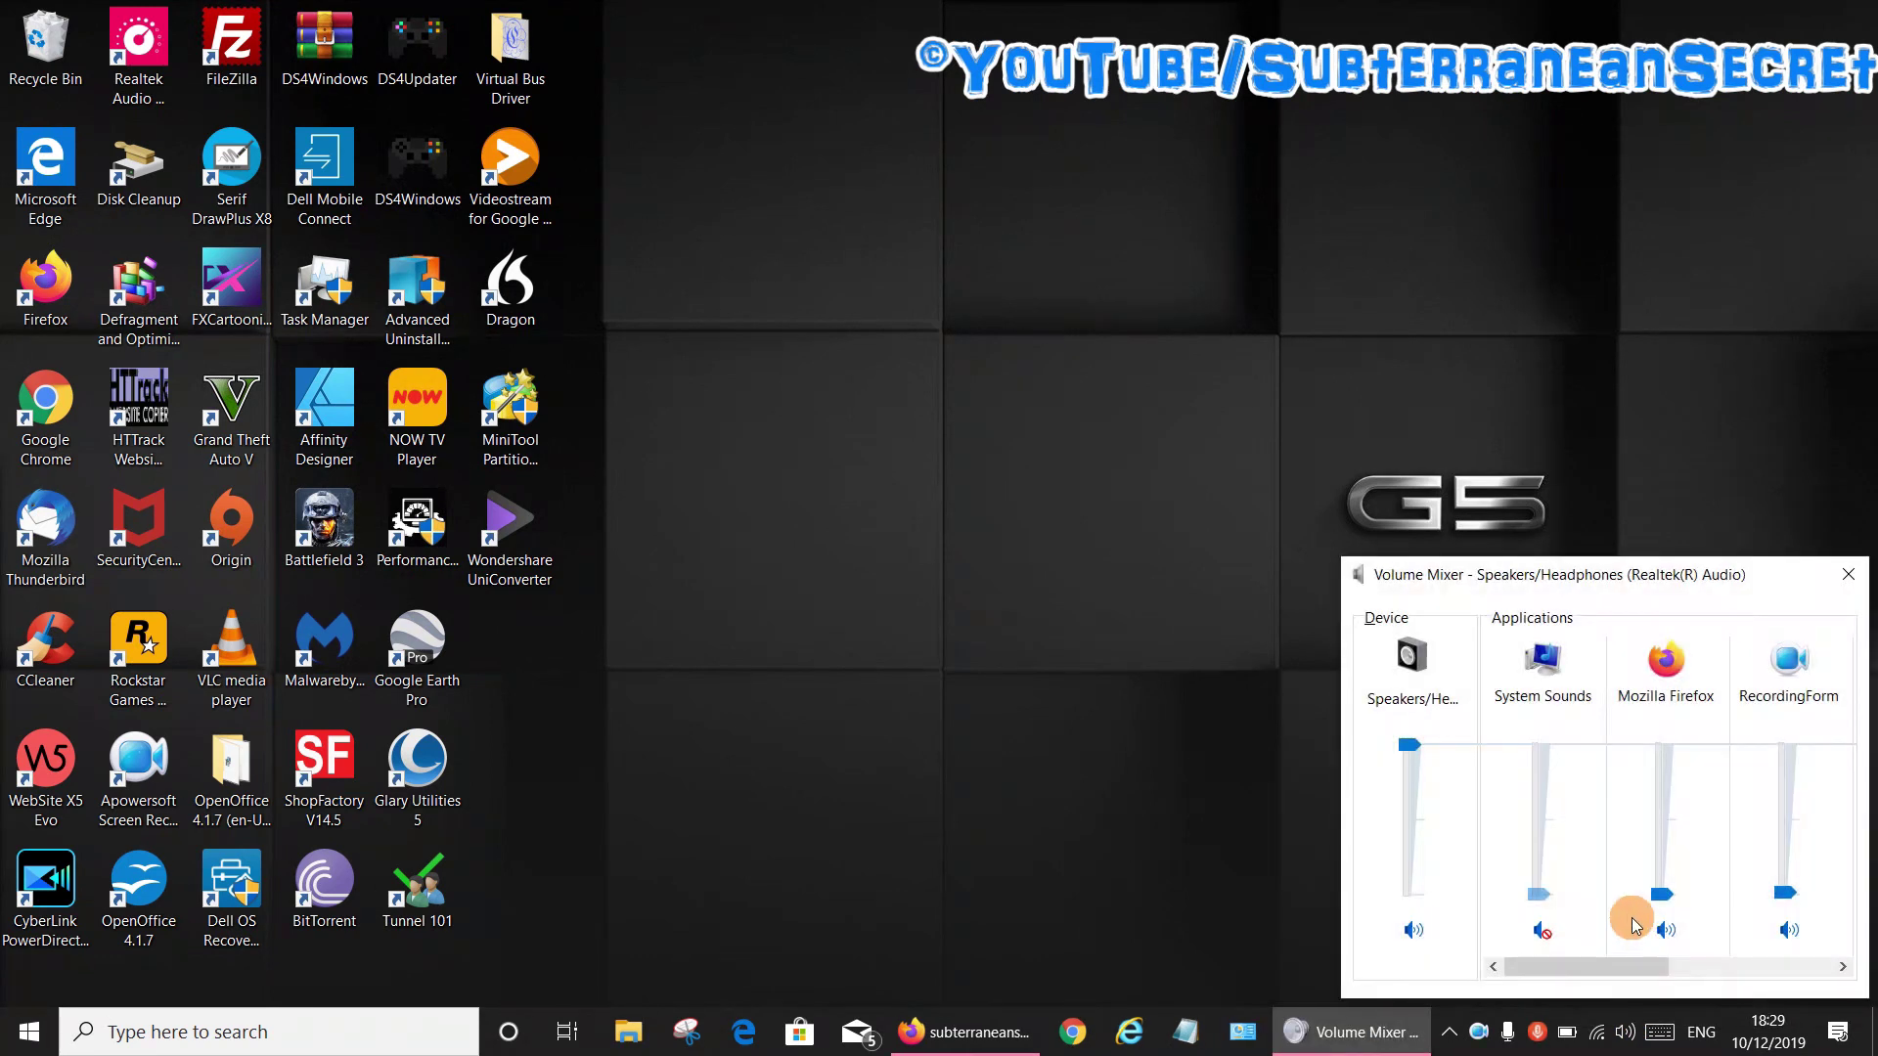
drag(1593, 593, 966, 325)
click(1026, 410)
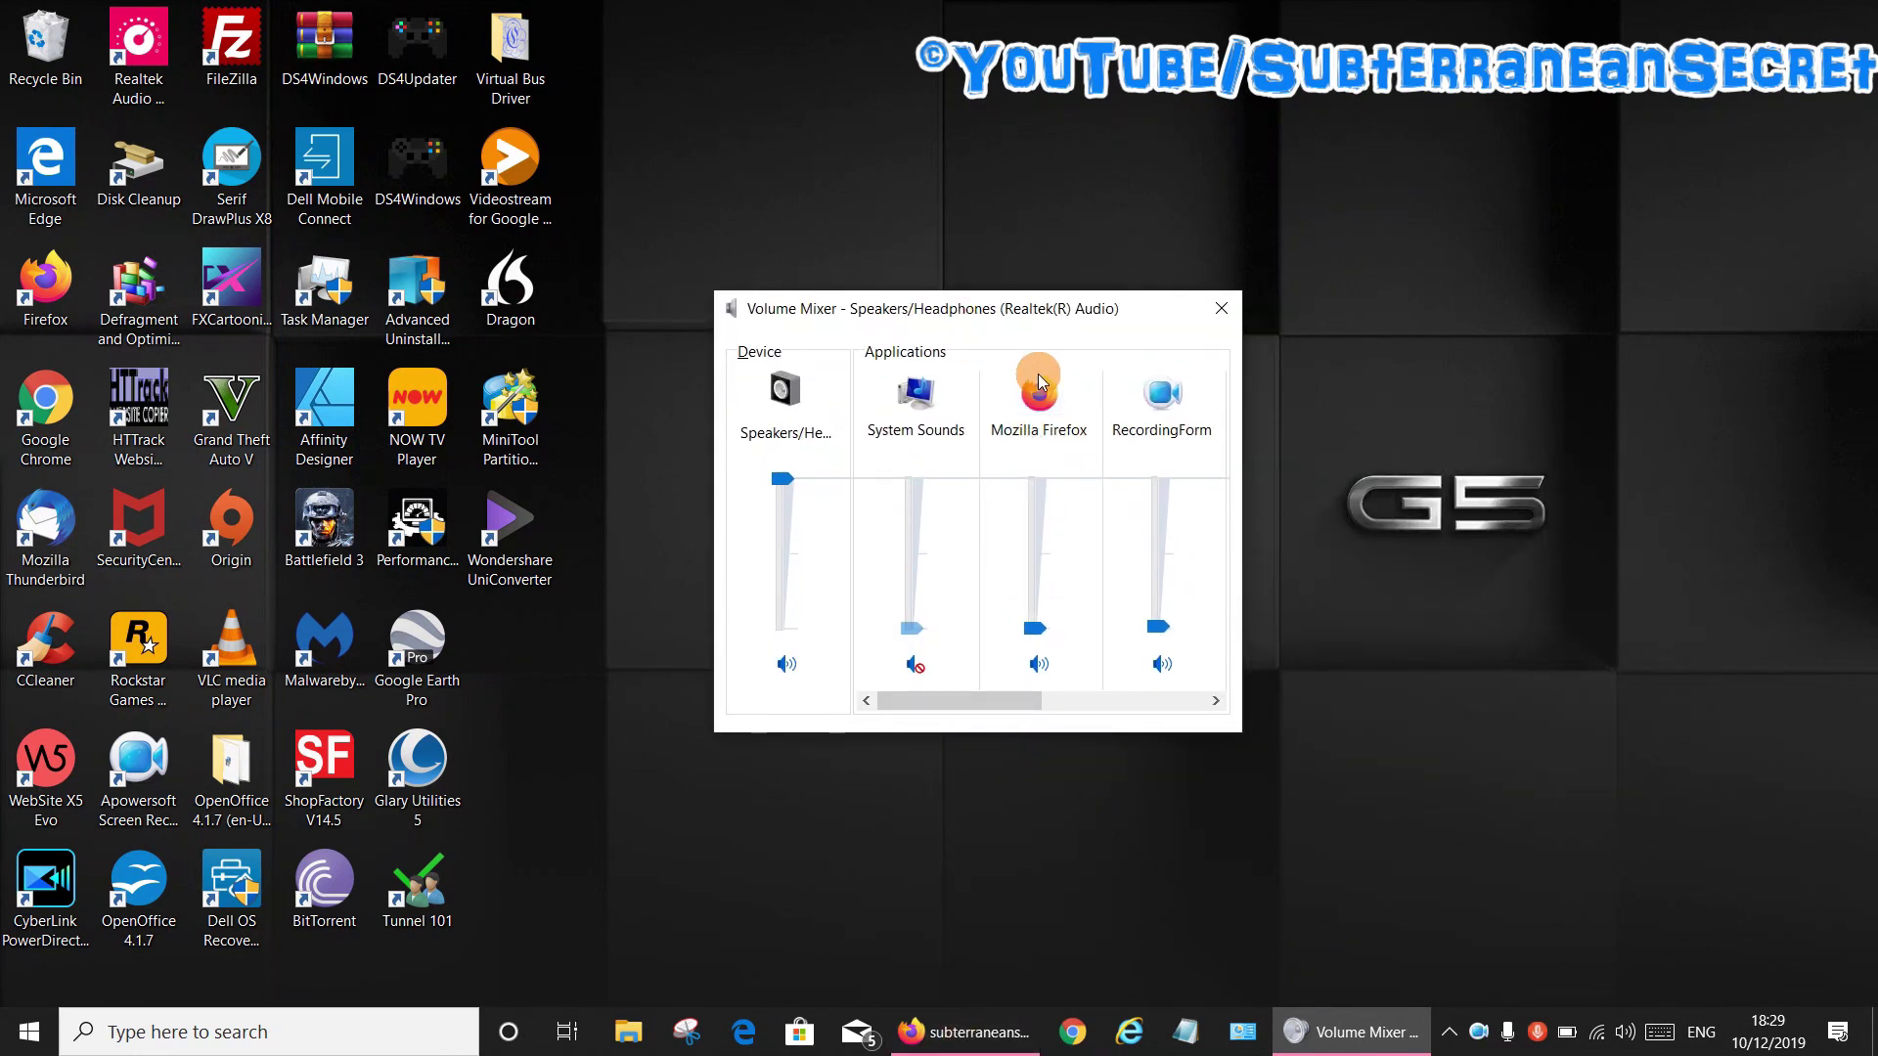
- Unmute Mozilla Firefox in the mixer, raise its slider to 100, and close the mixer
click(1039, 667)
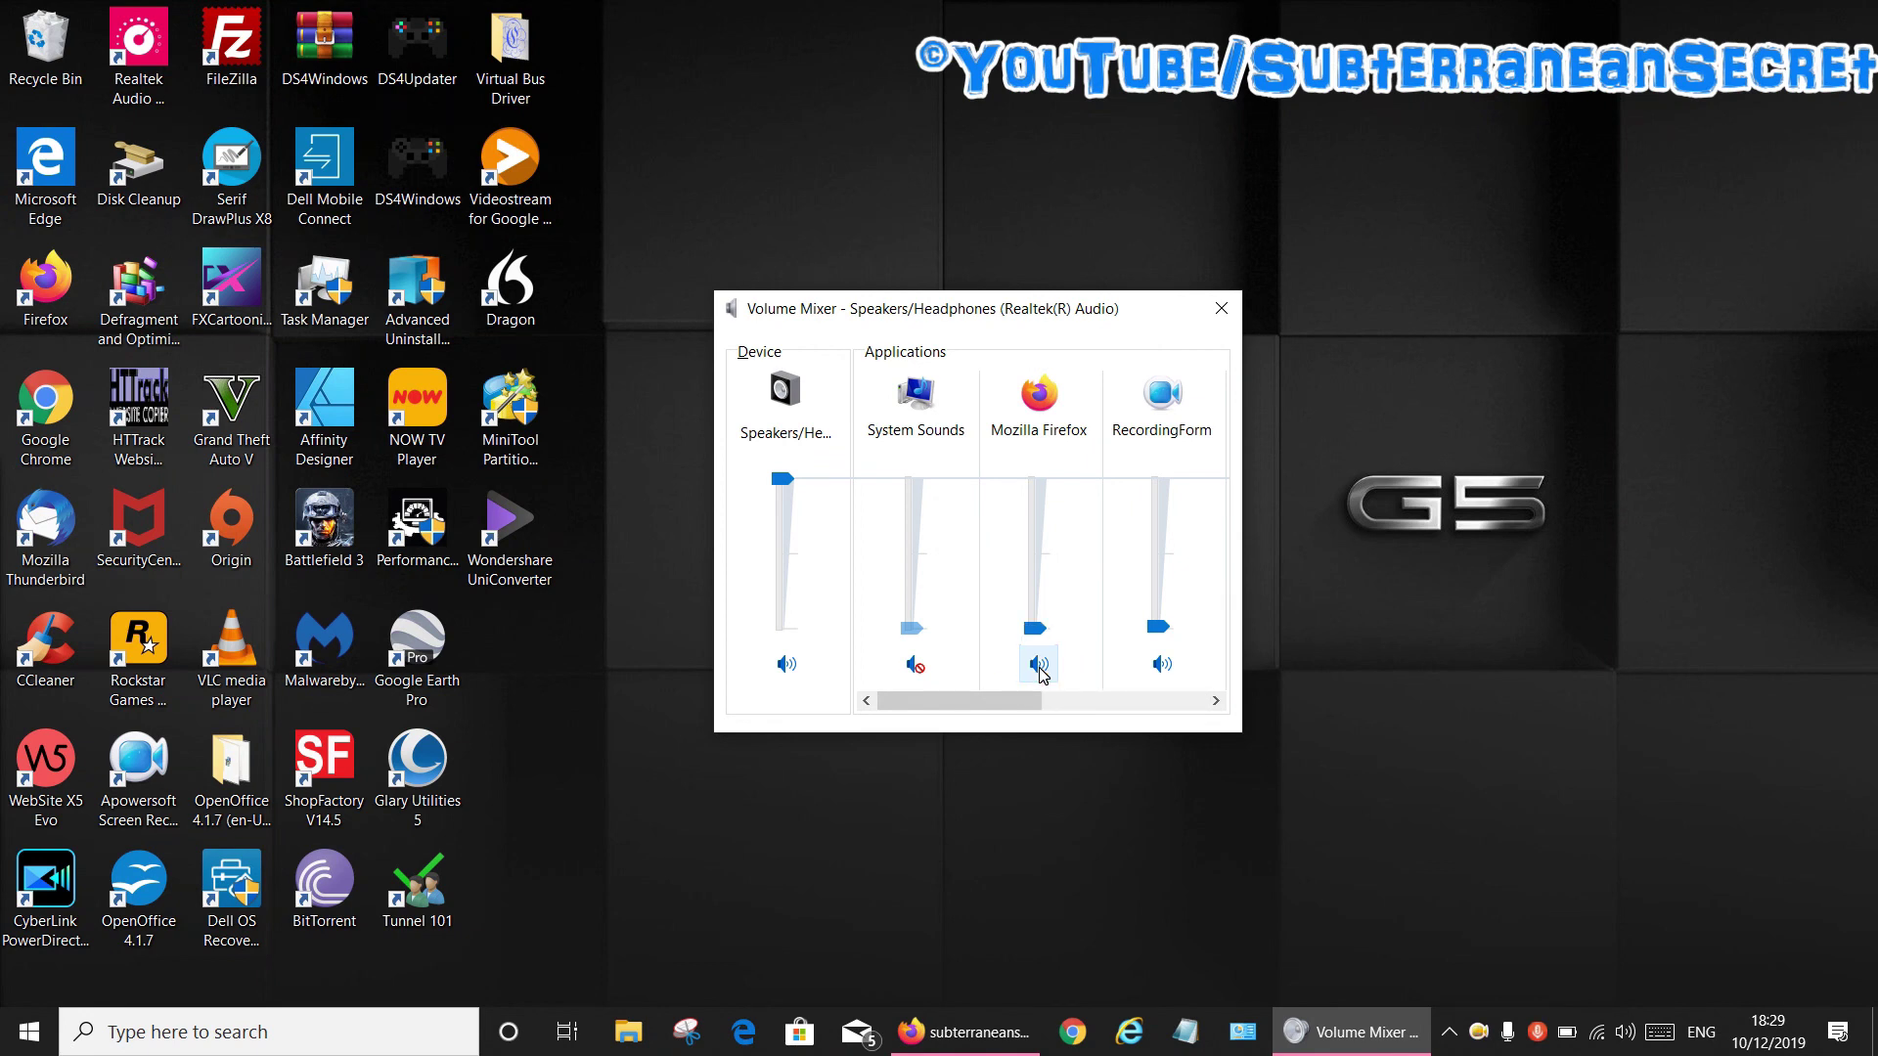
click(1040, 669)
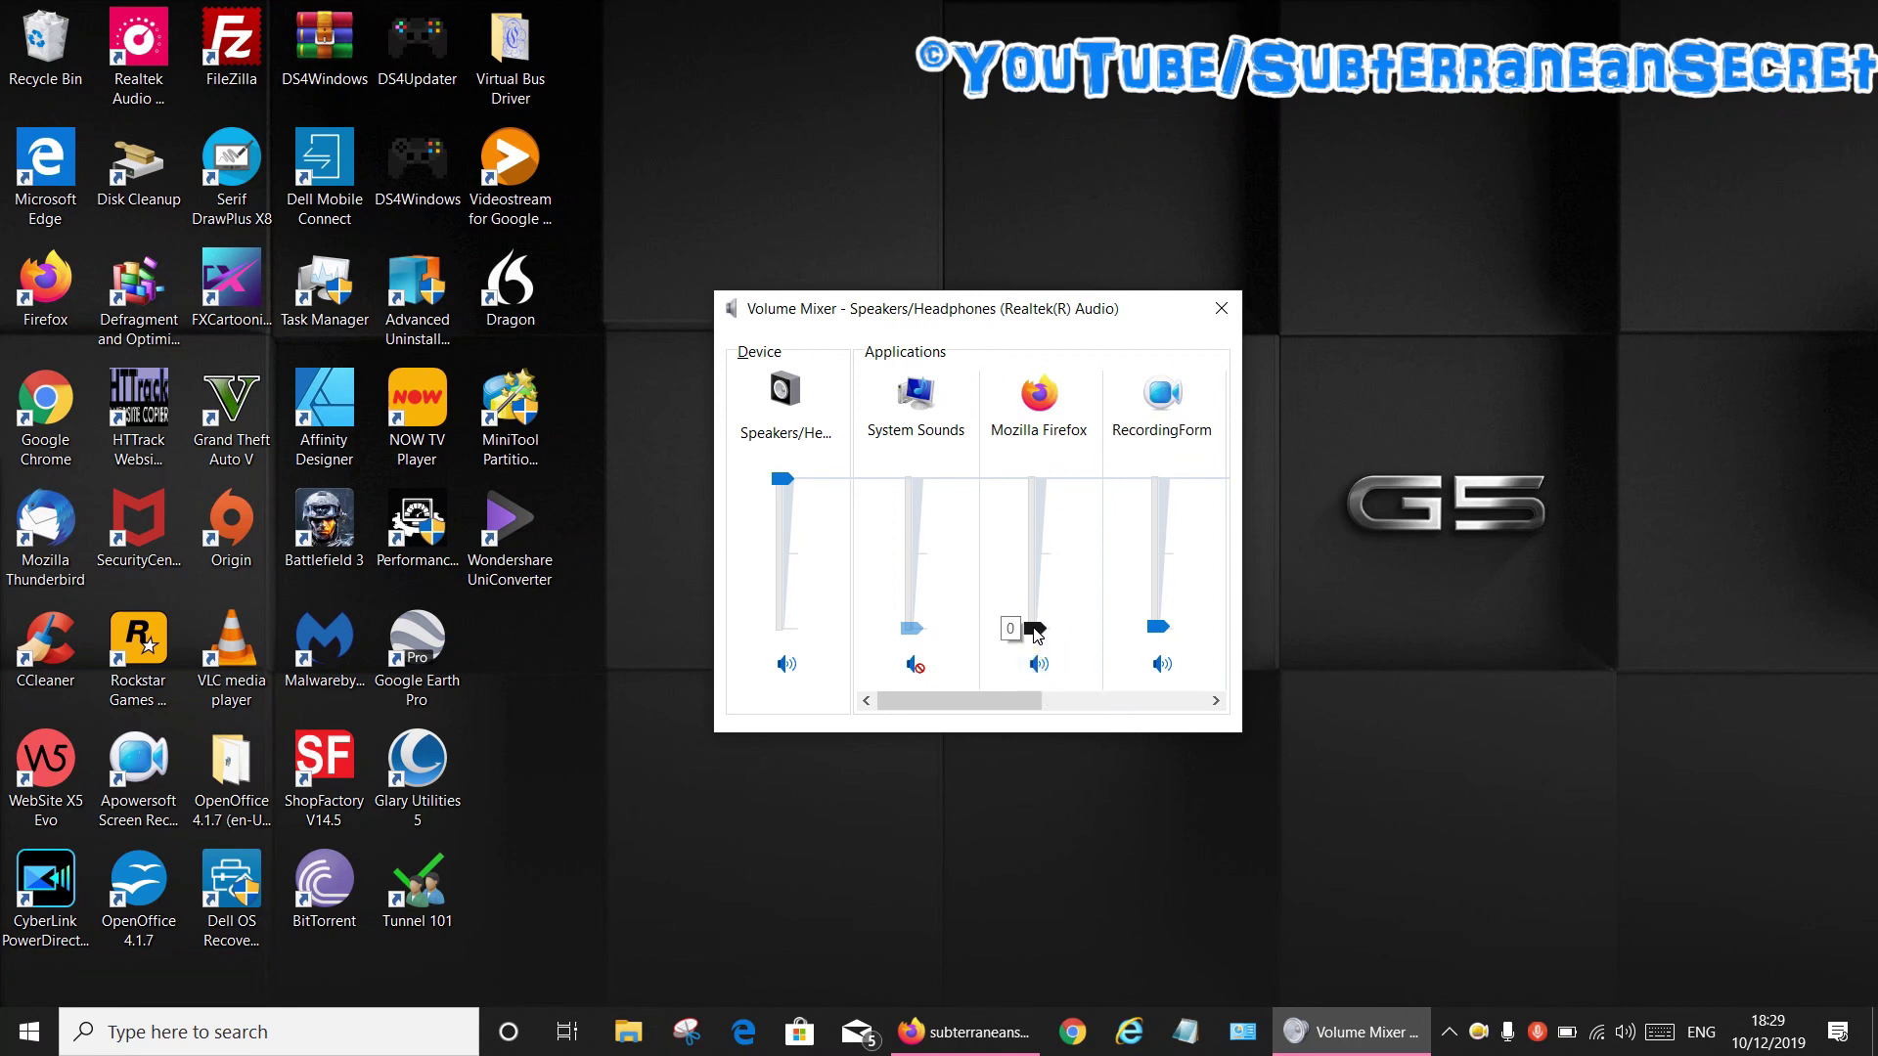
drag(1034, 634, 1037, 479)
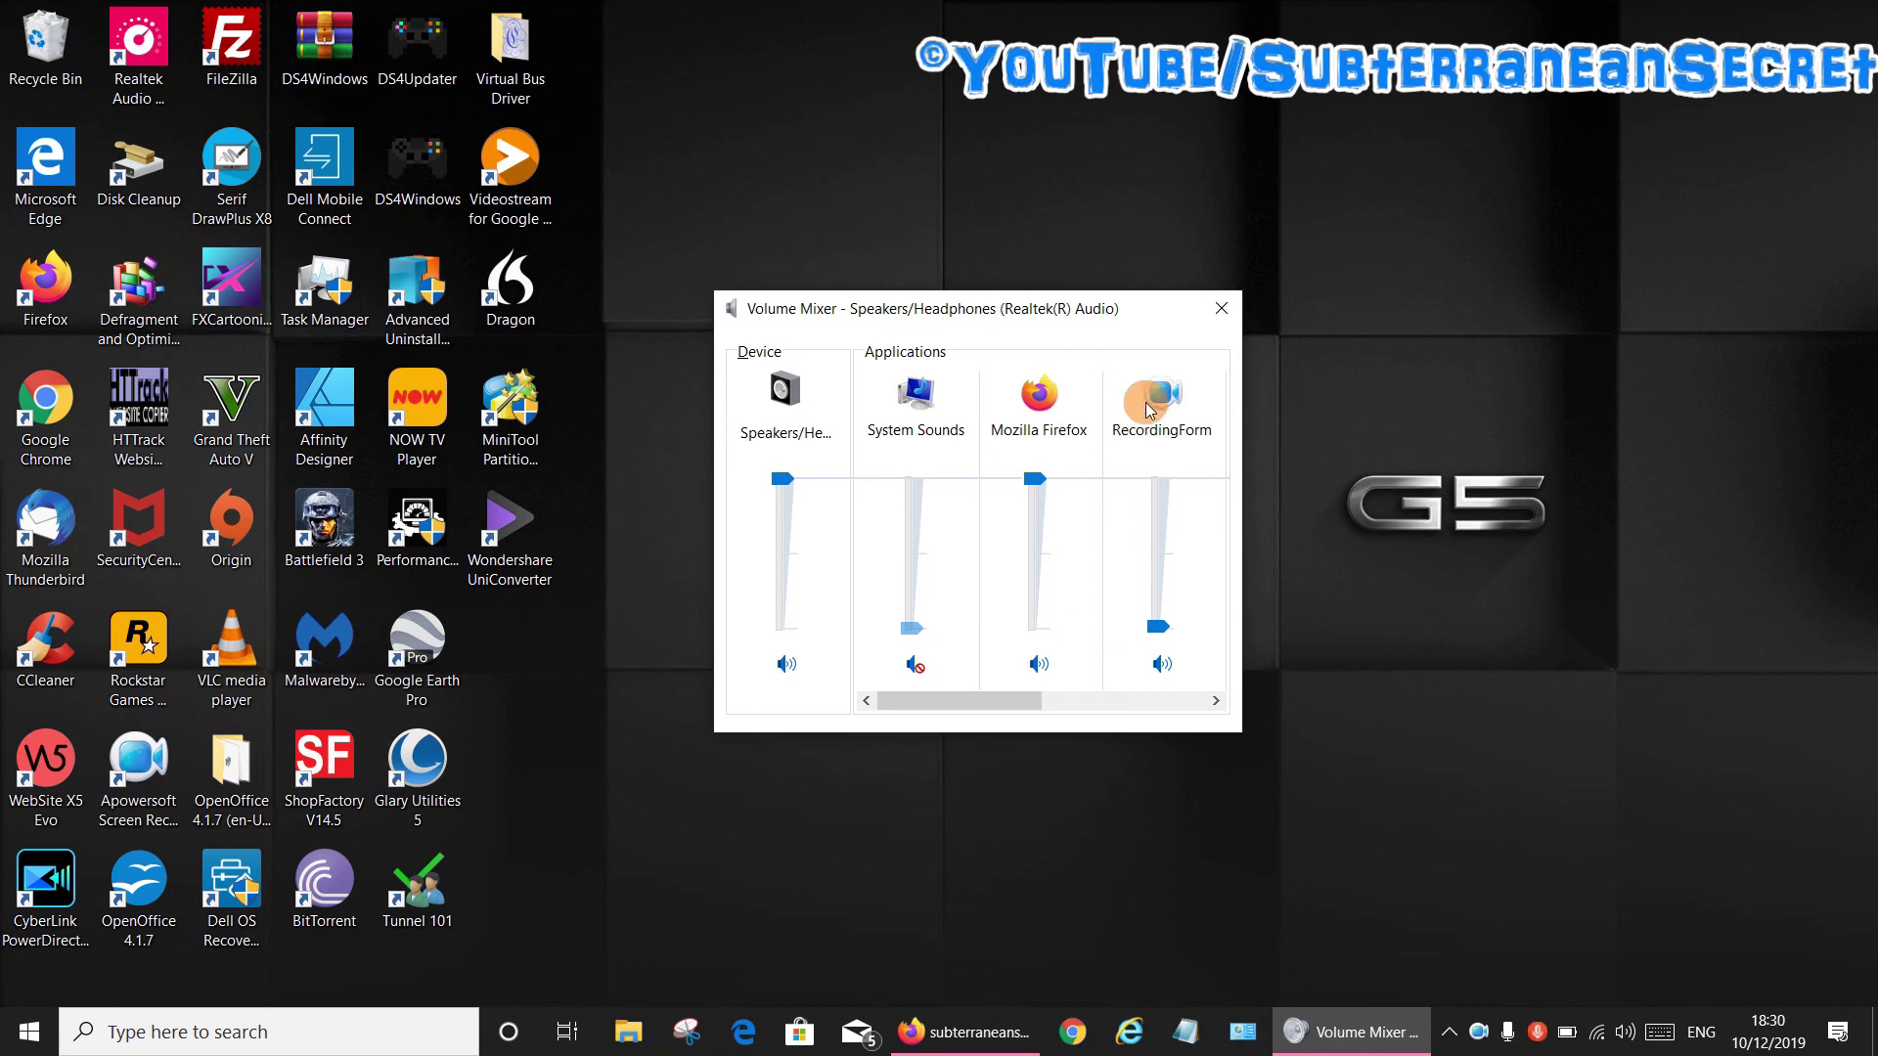
click(1220, 308)
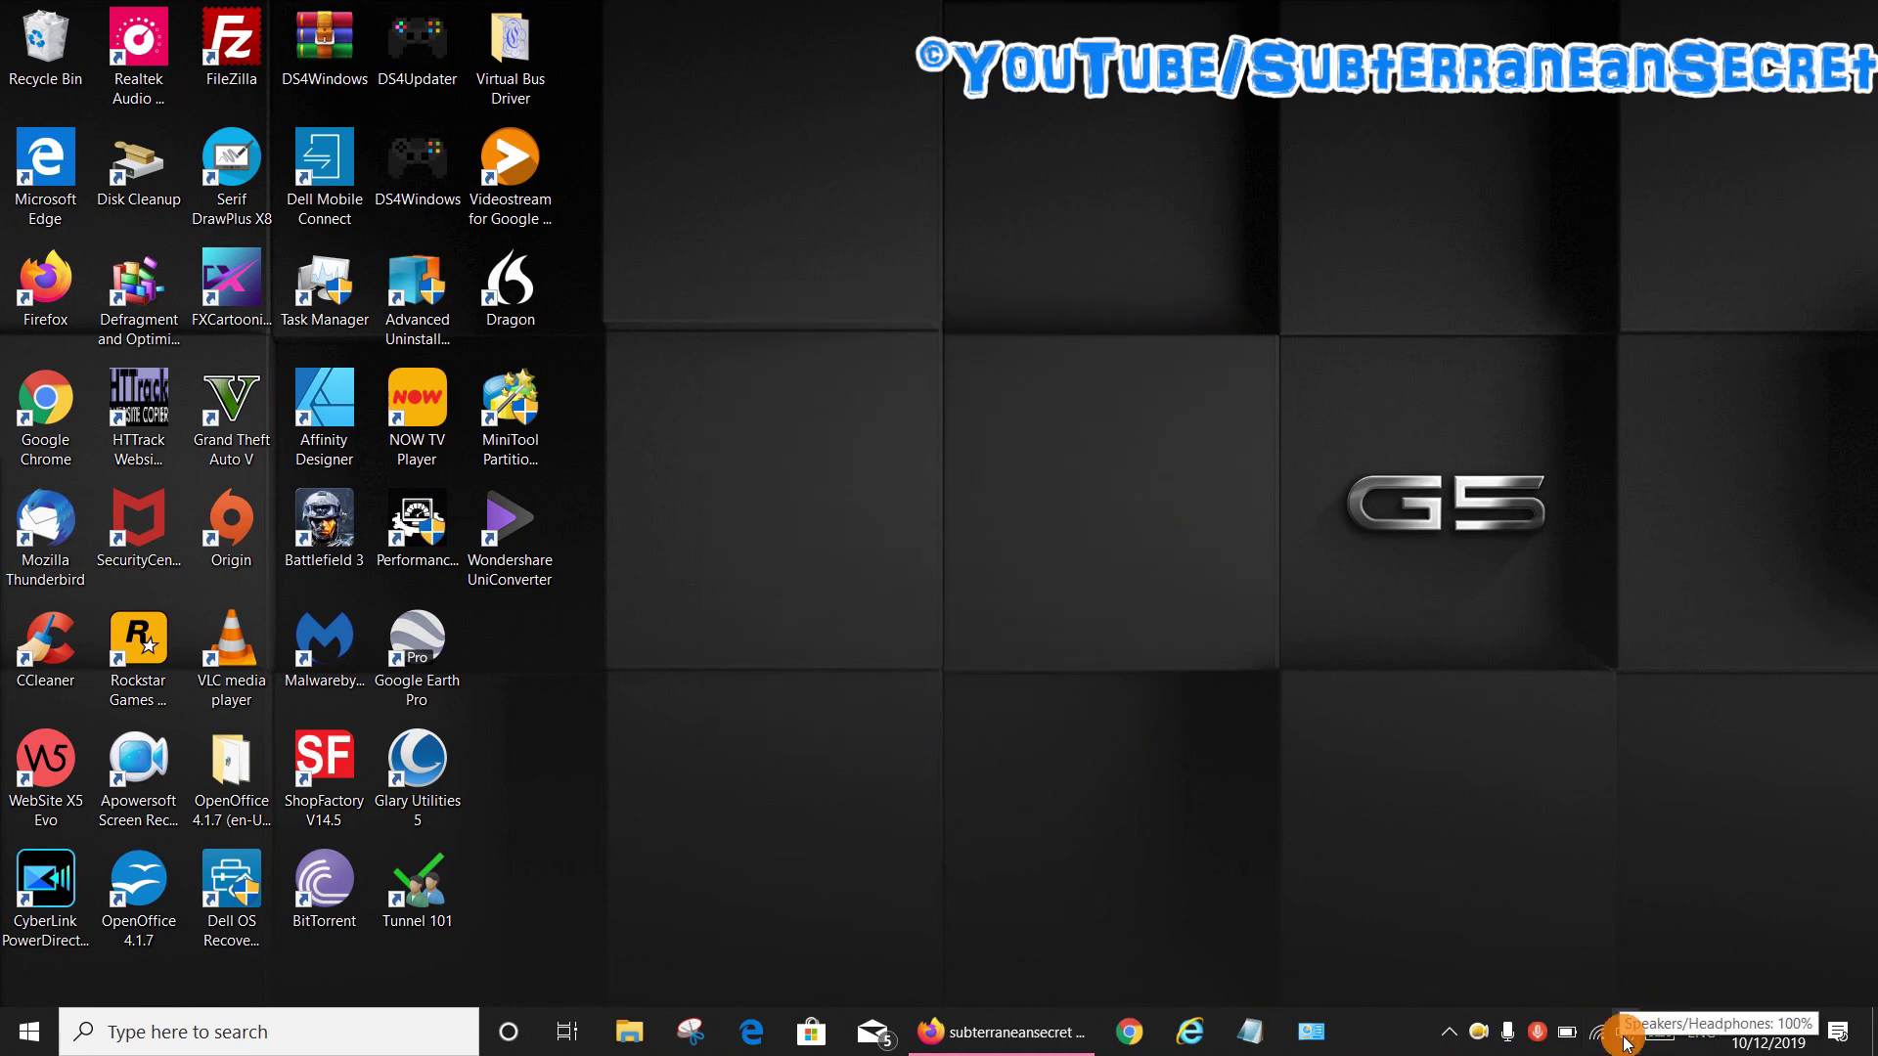
- Go from the tray speaker's Sound settings to the App volume and device preferences page
right_click(1626, 1044)
mouse_move(1651, 966)
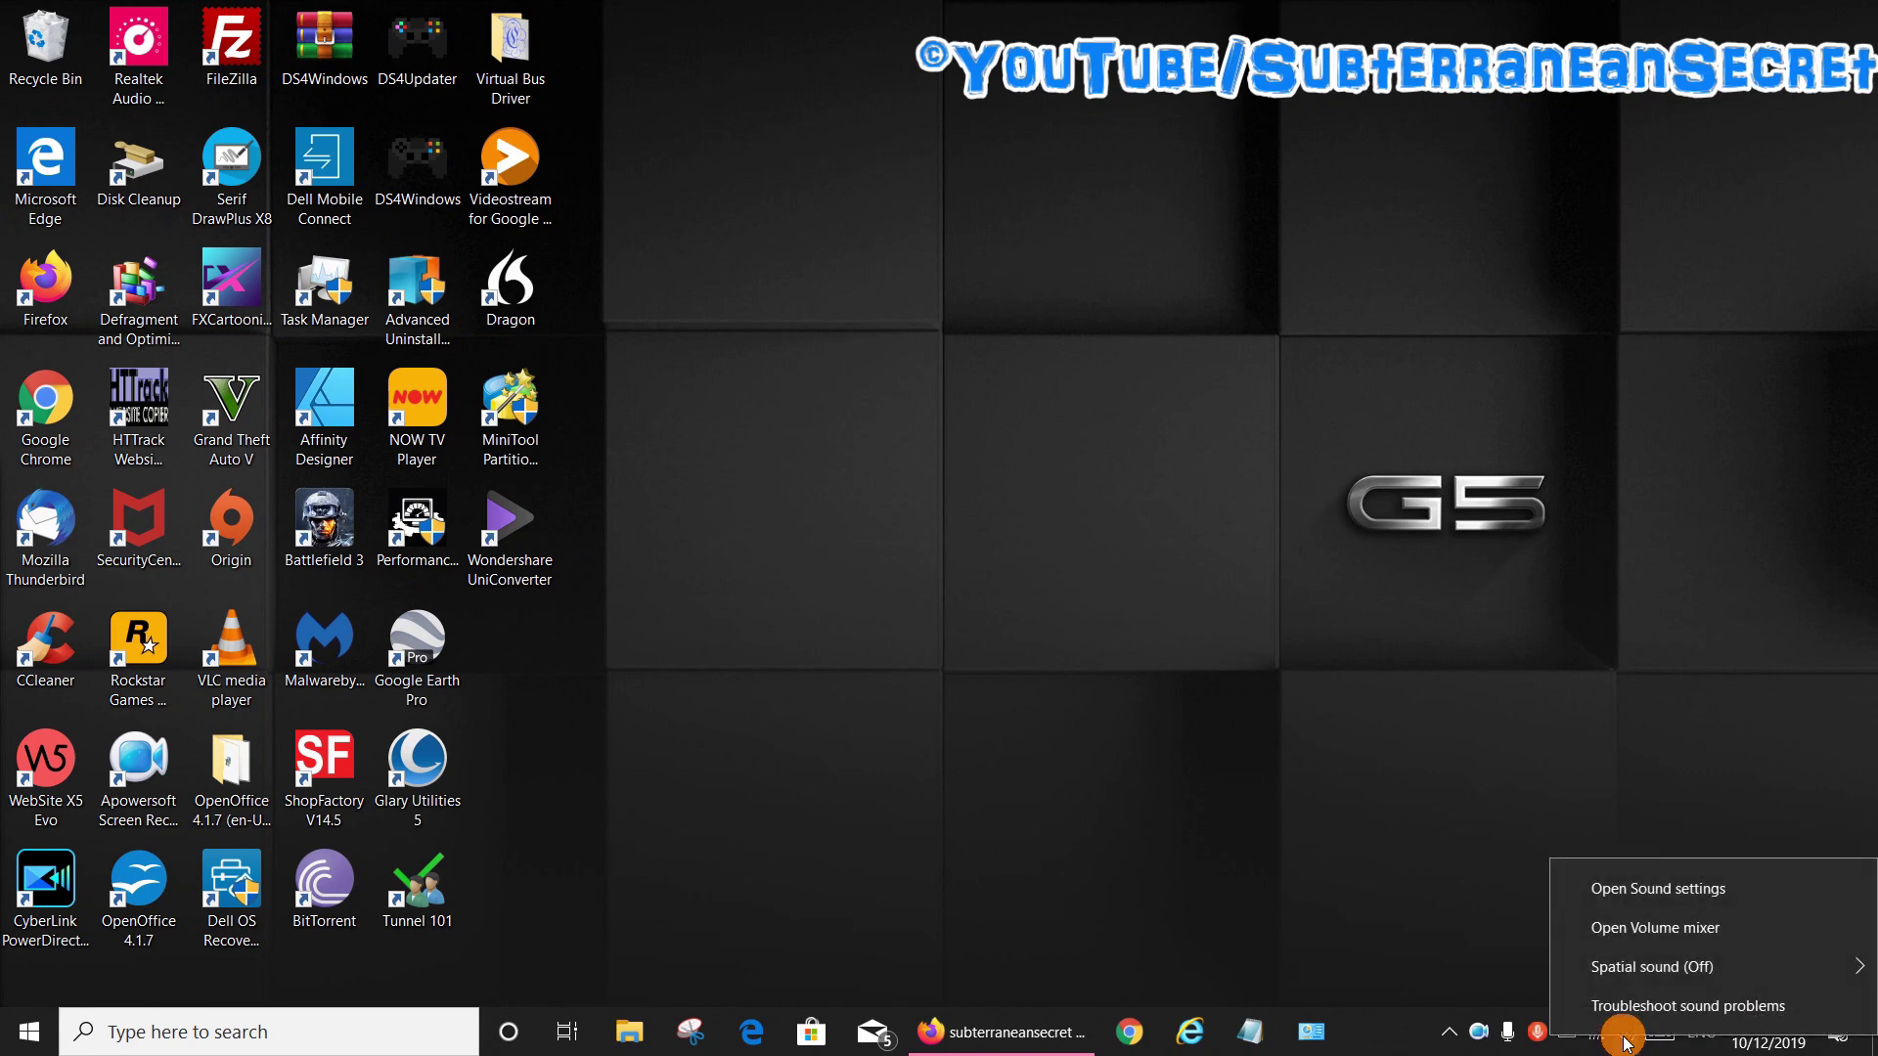
click(1633, 892)
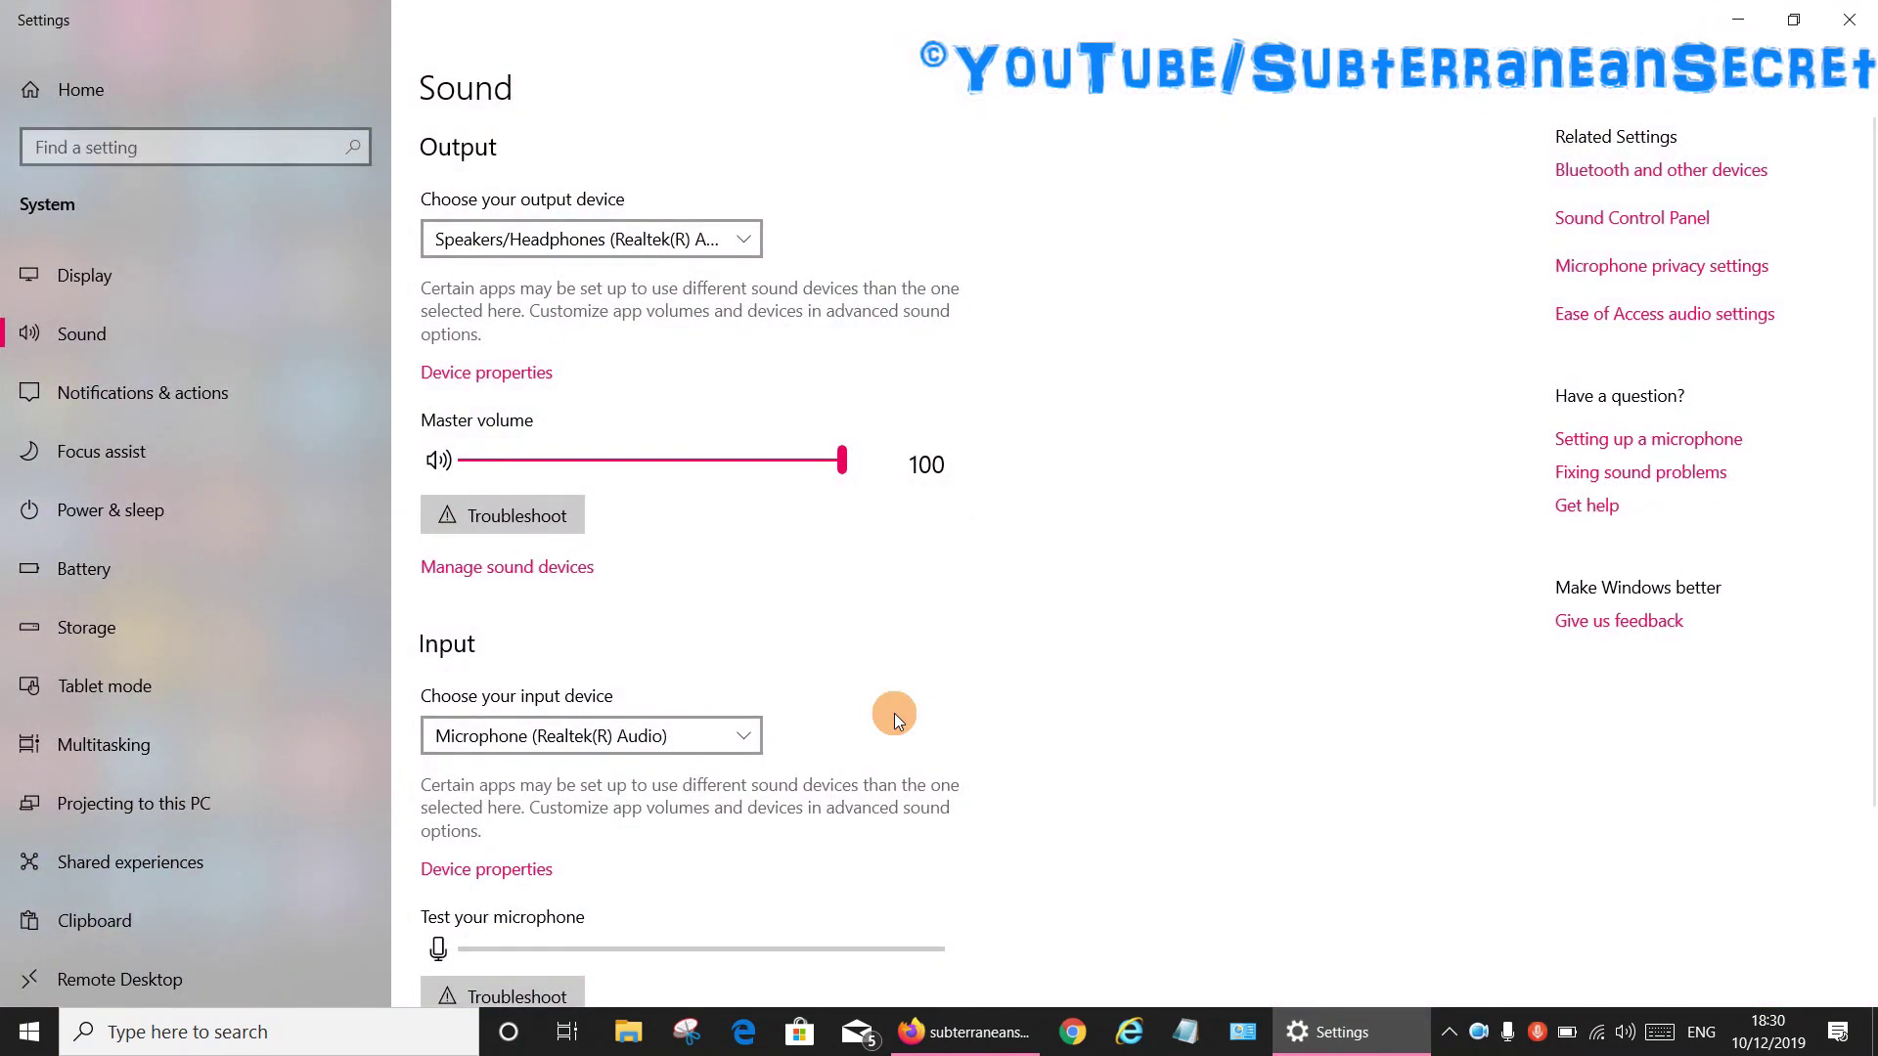
scroll(894, 713, down, 3)
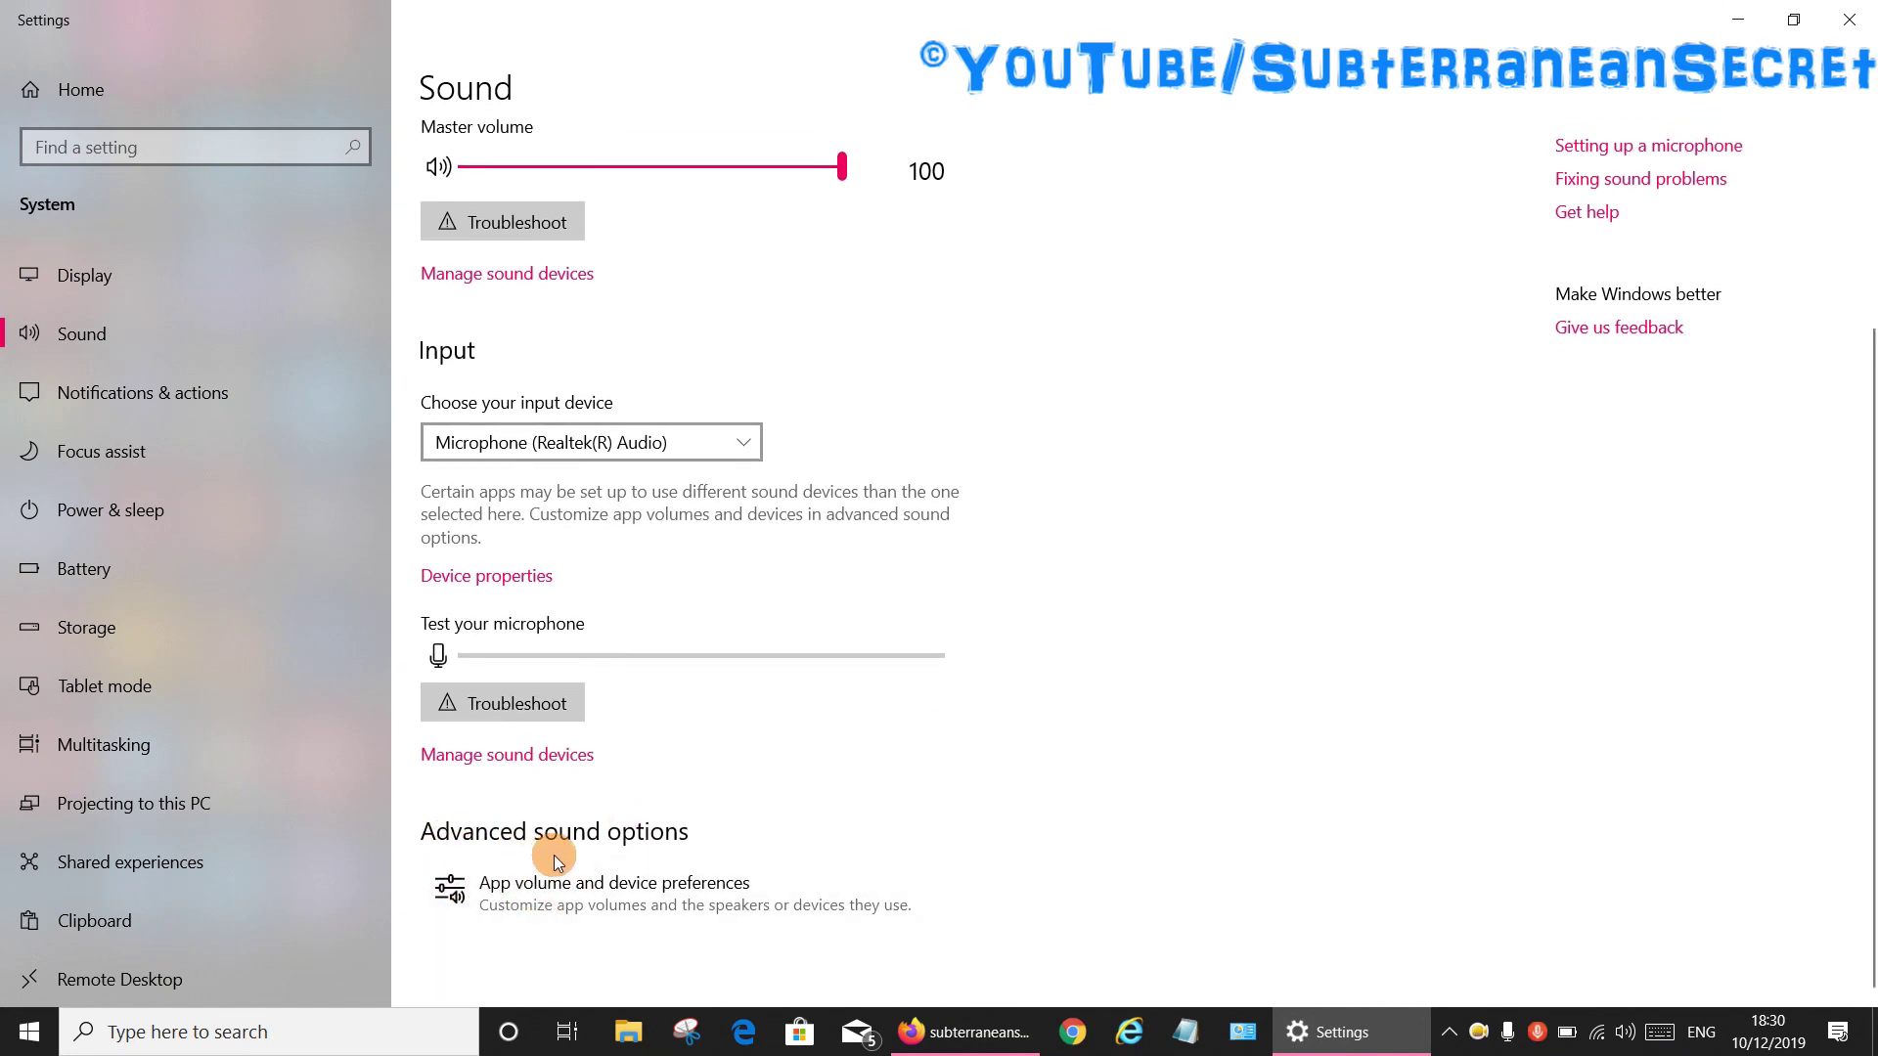
click(644, 898)
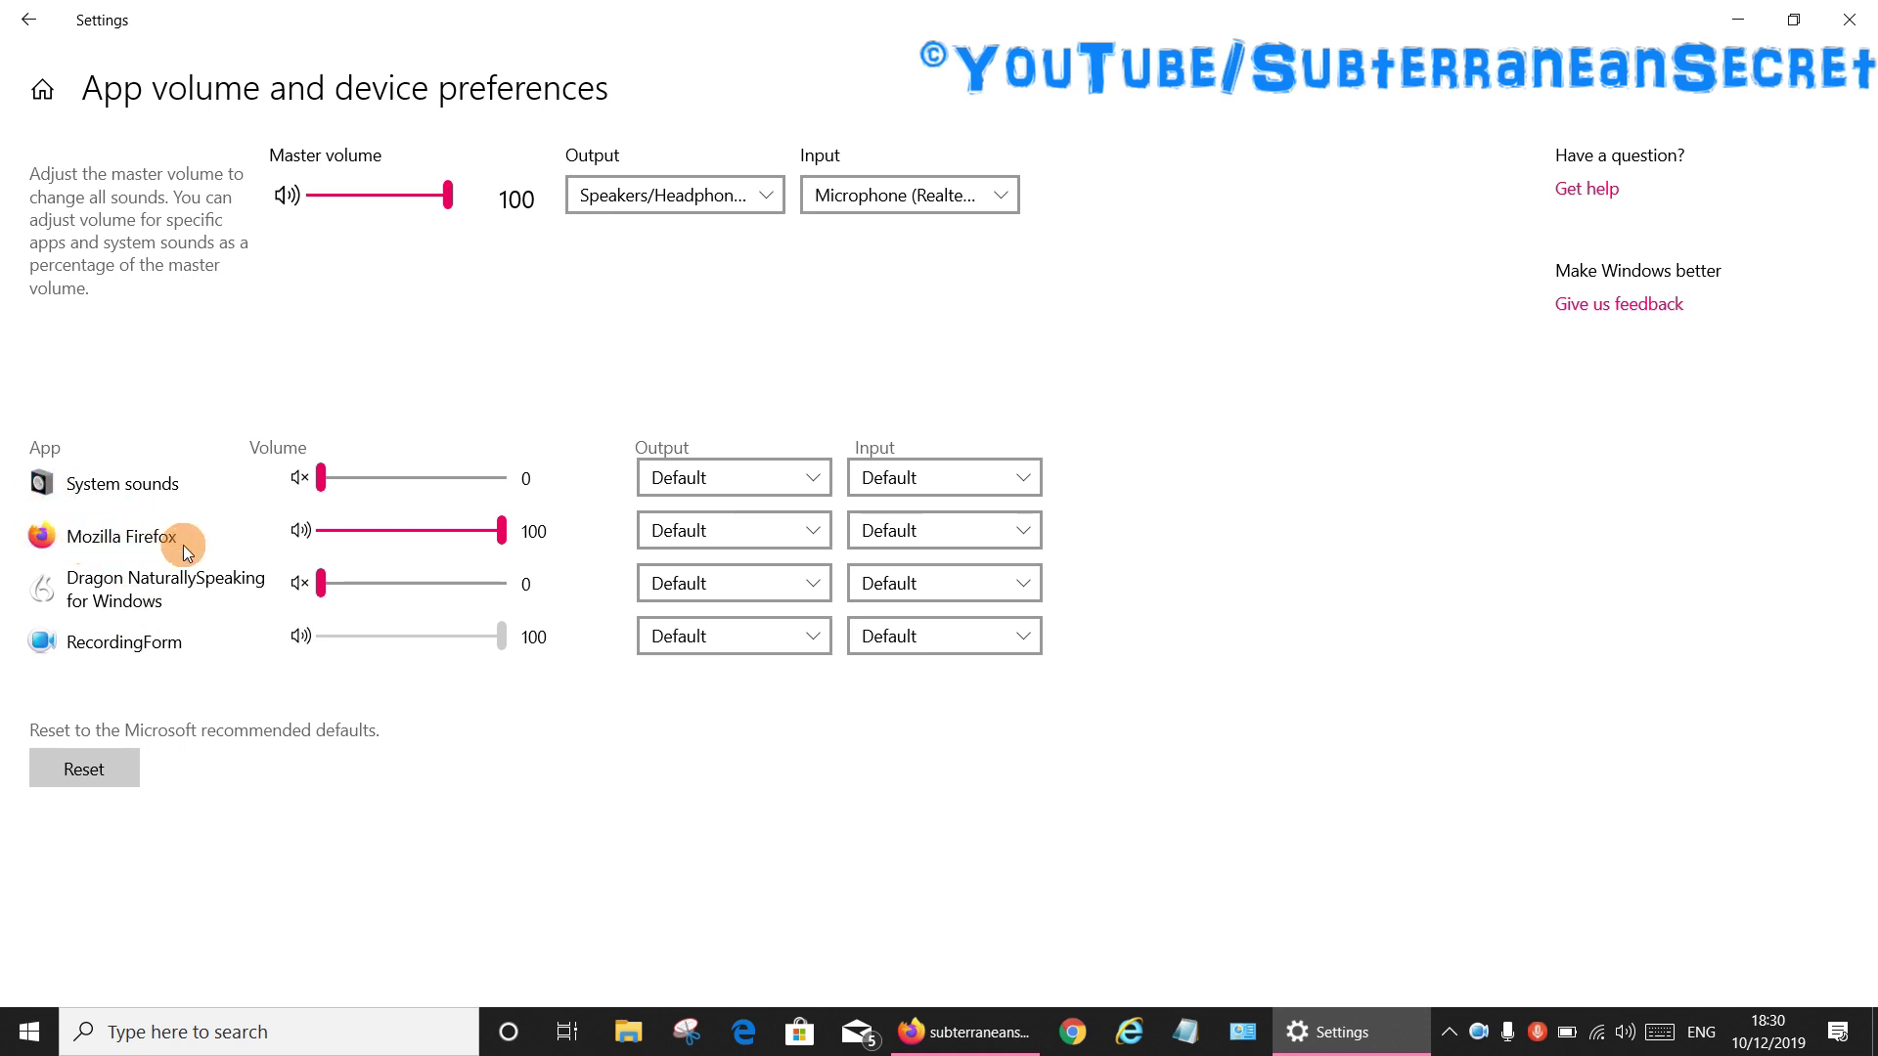
- Set Mozilla Firefox's app volume slider to 100 and leave its output device on Default
drag(502, 531, 309, 544)
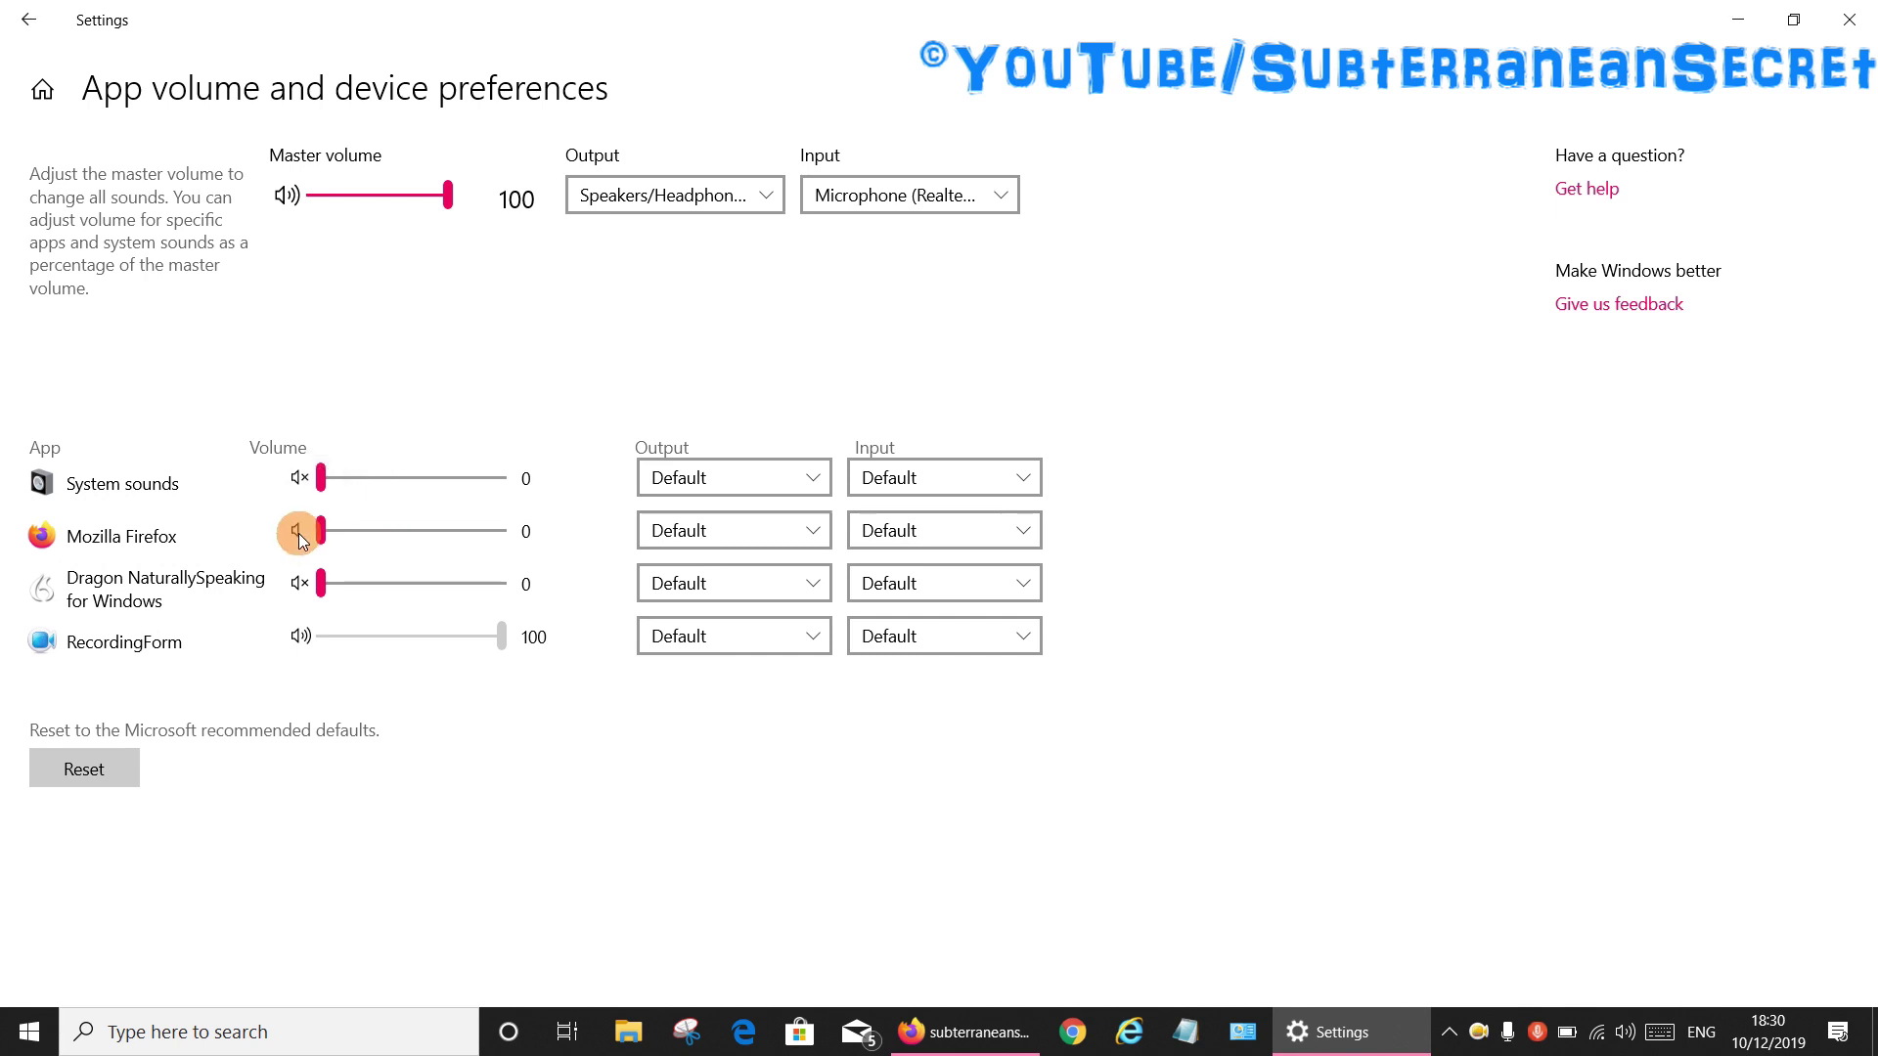
drag(322, 531, 509, 531)
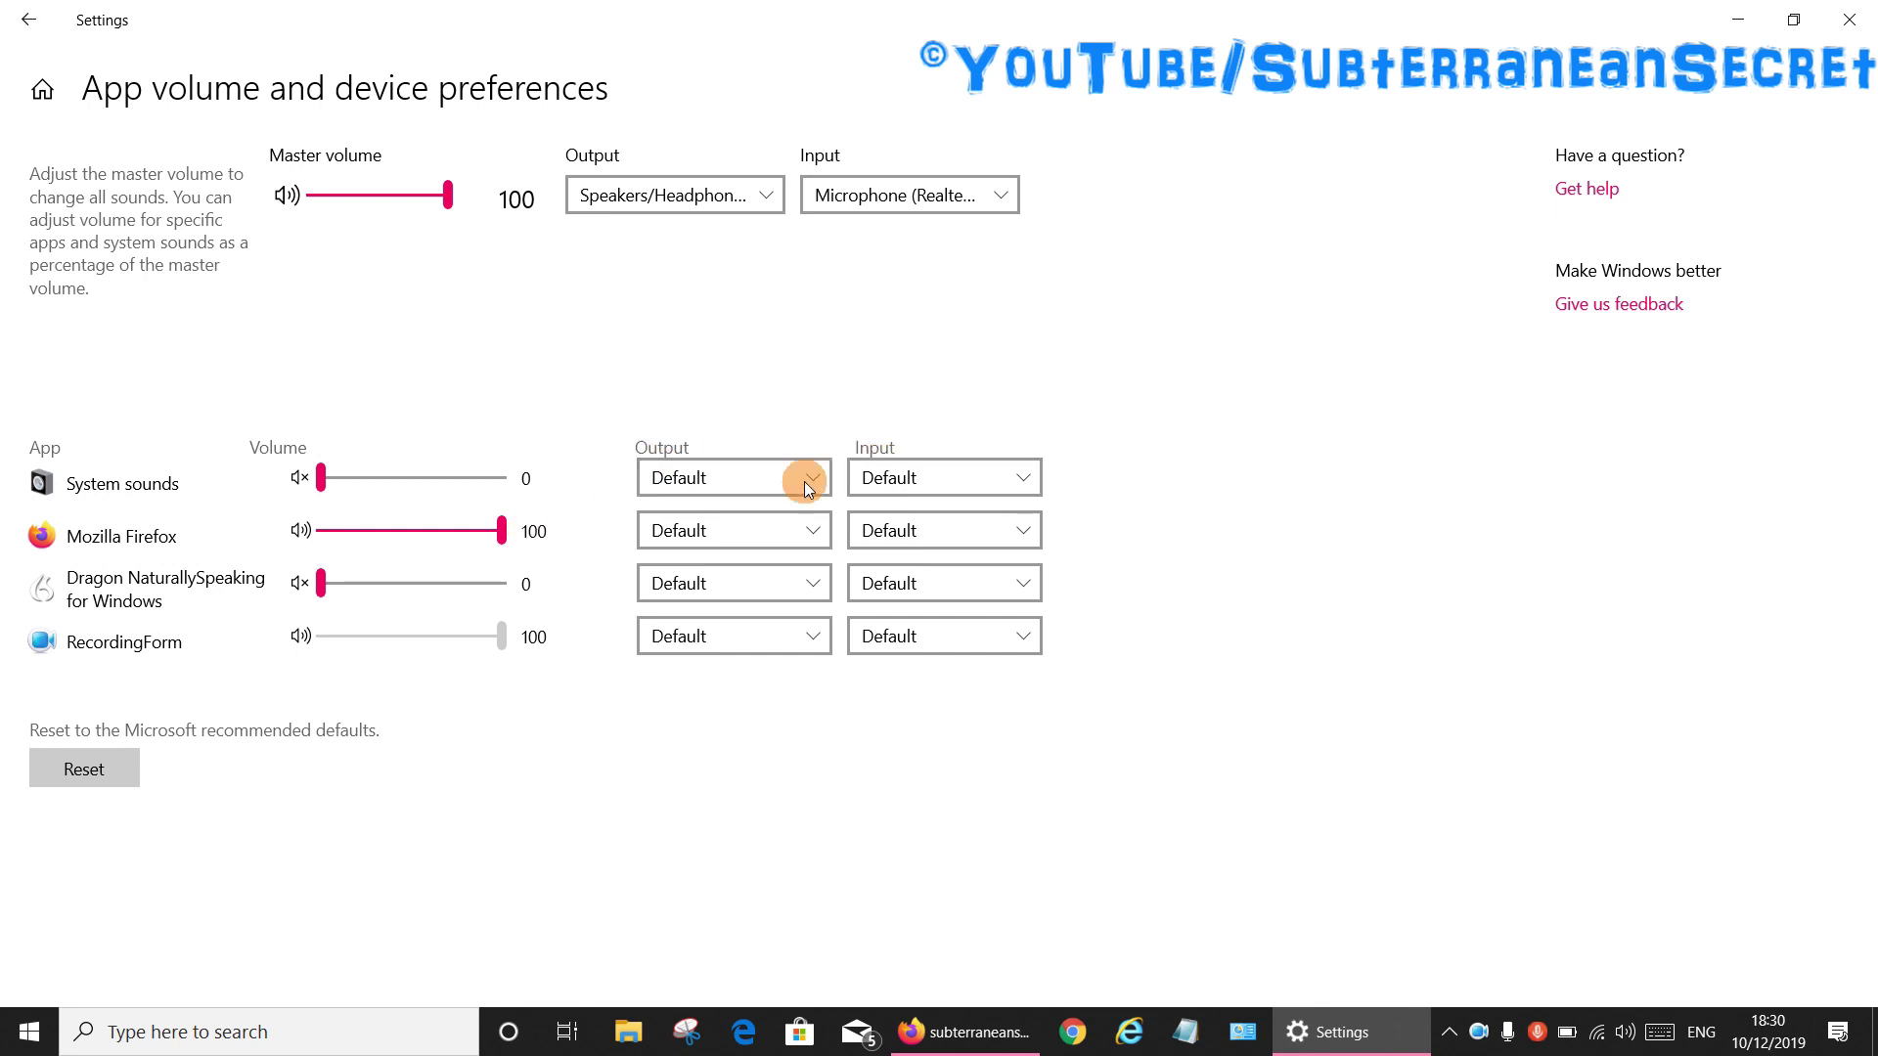
click(823, 542)
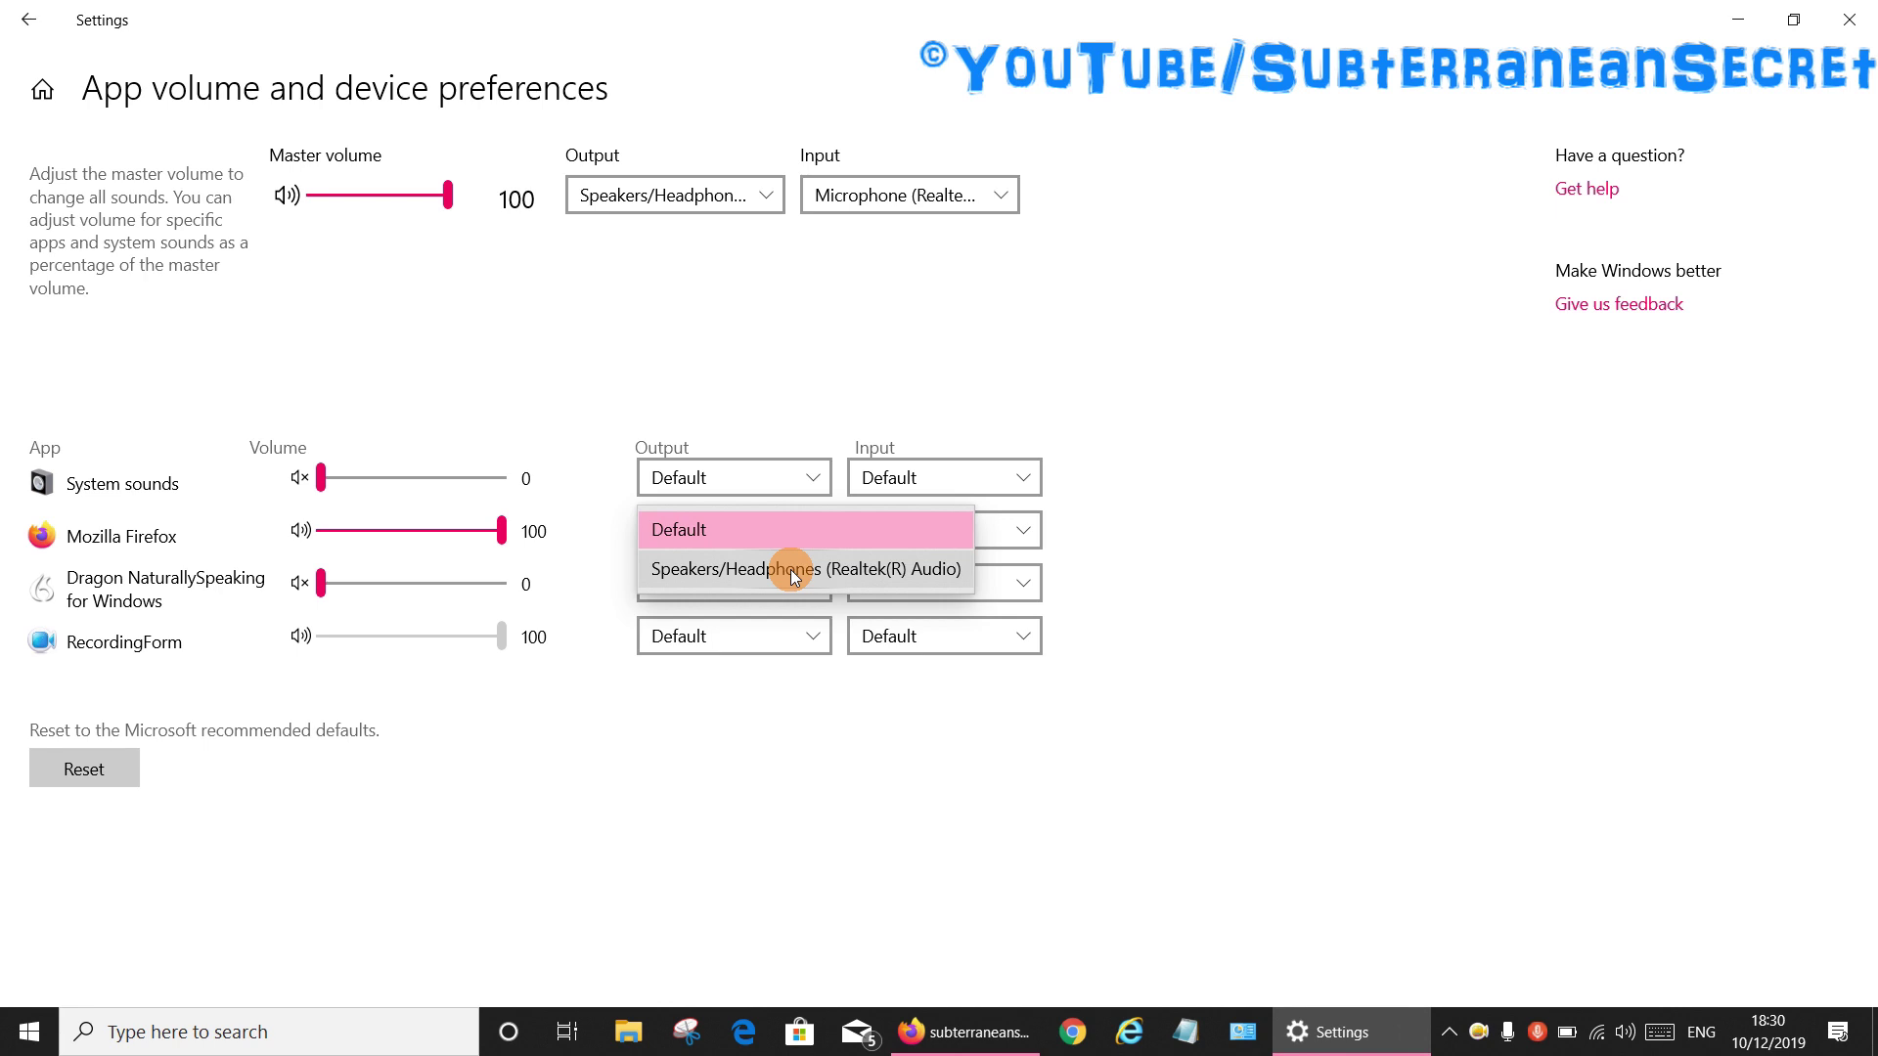
click(777, 700)
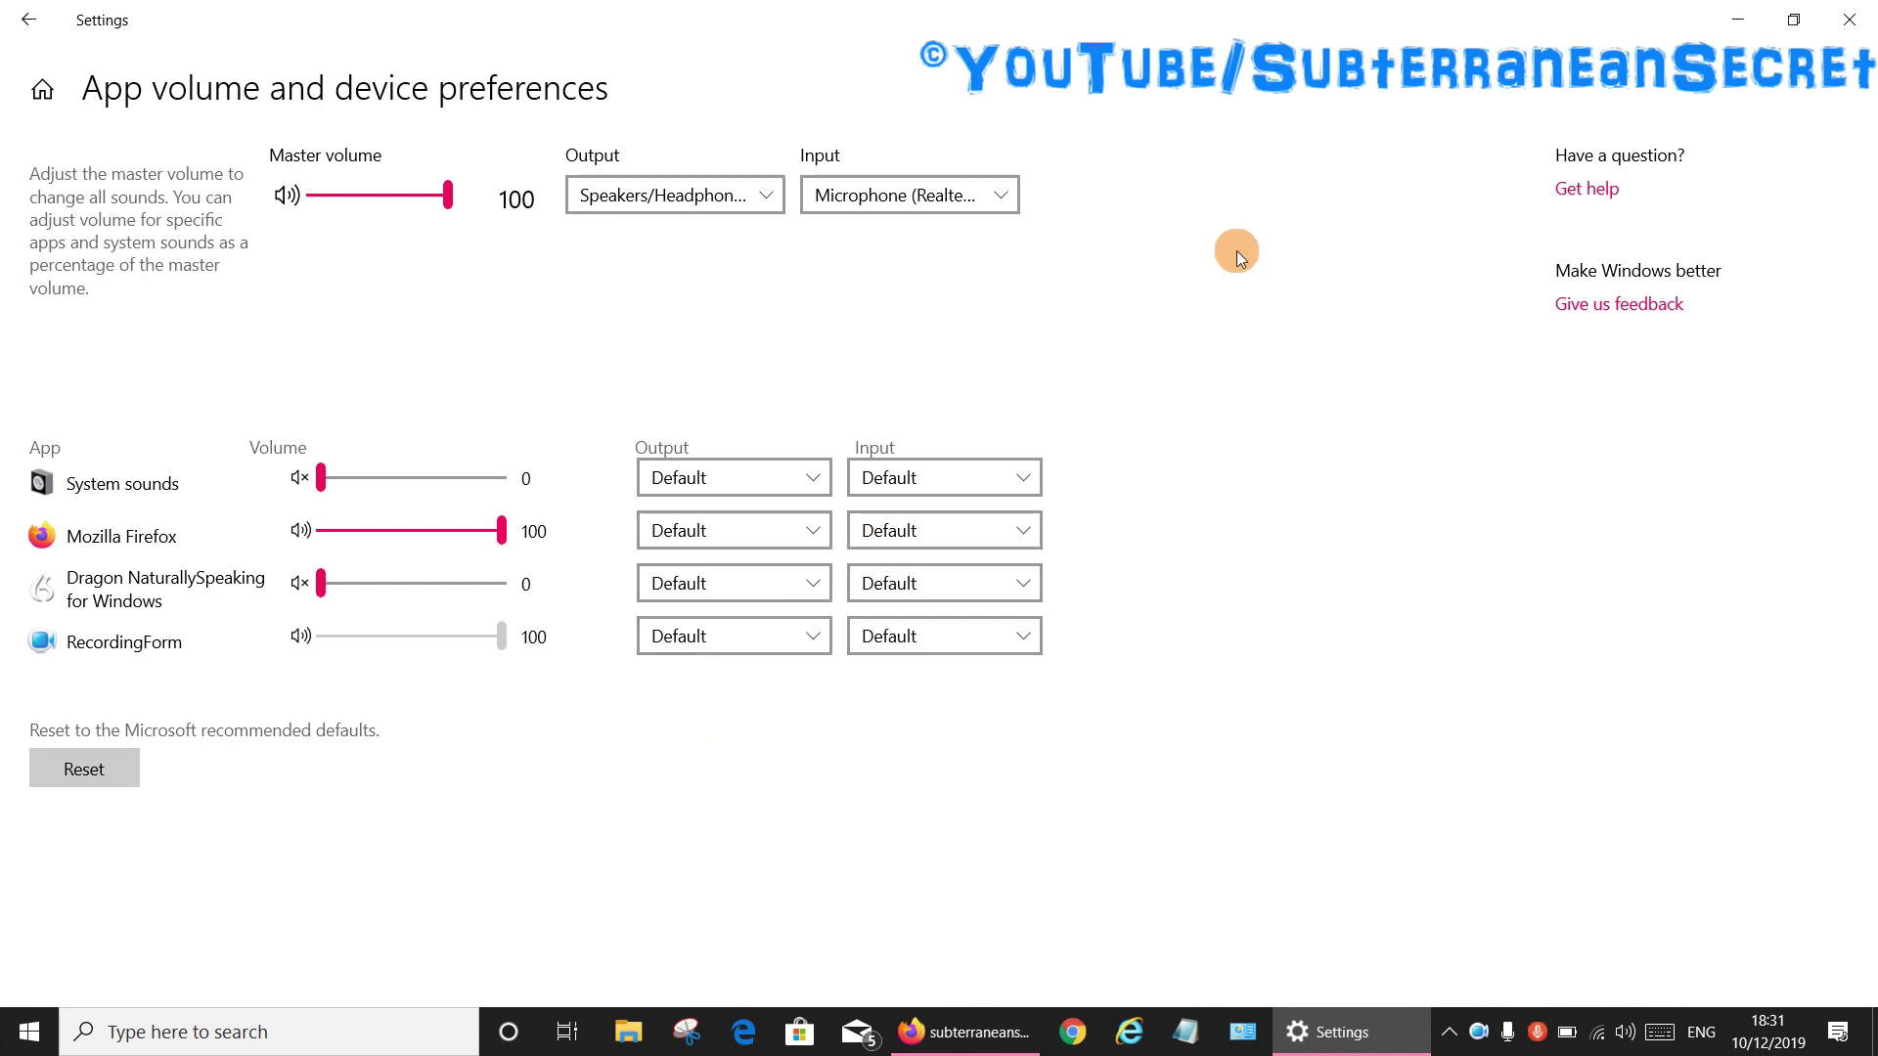
click(1850, 20)
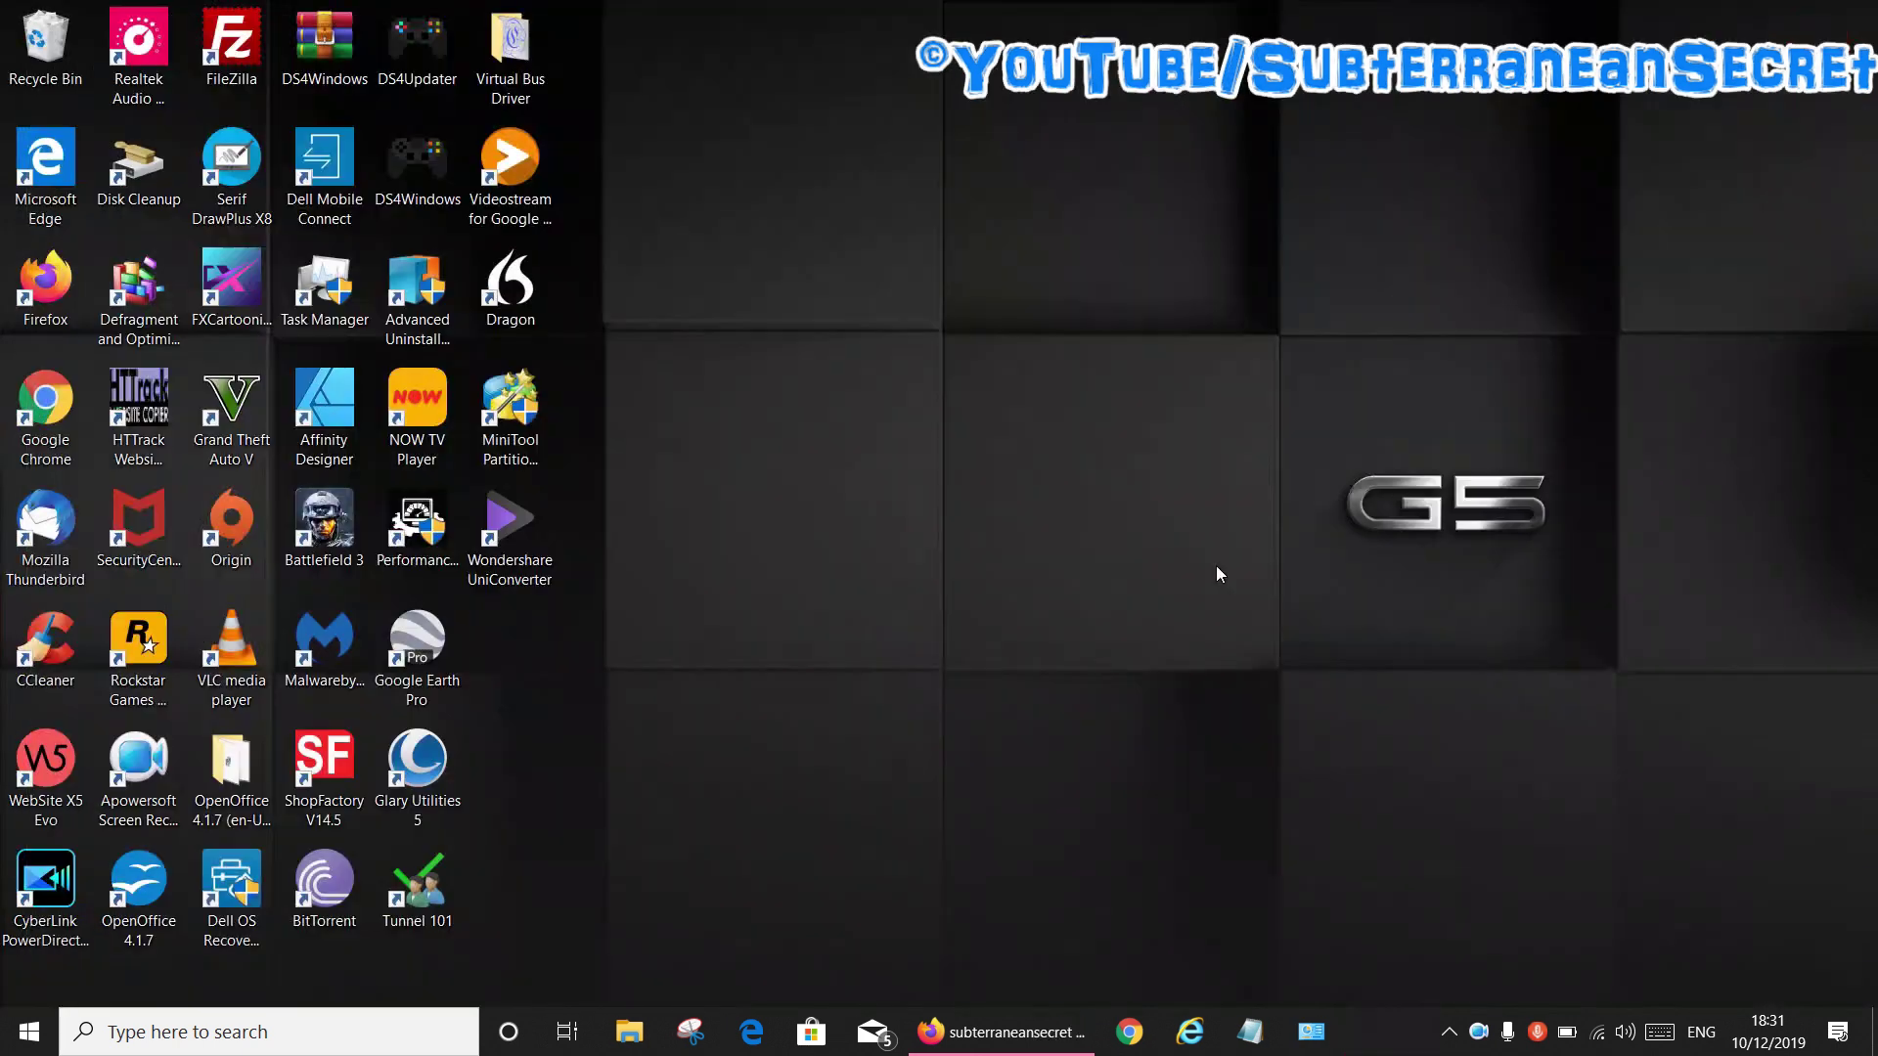